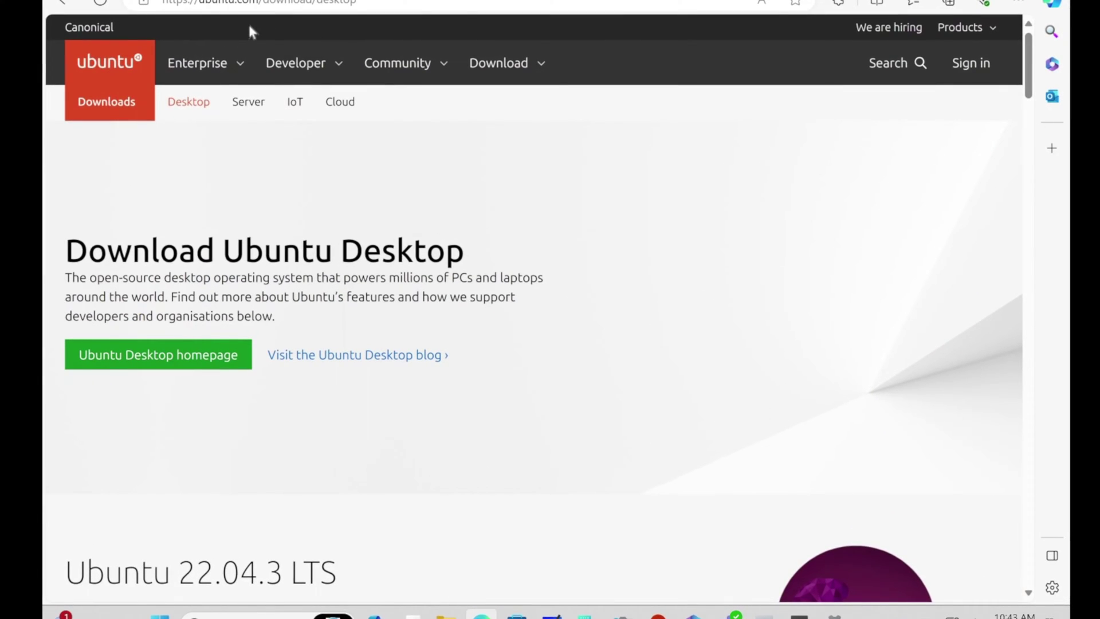
Step: Follow the 'Ubuntu Desktop homepage' link to reach the Ubuntu 22.04 LTS desktop page
{"action": "left_click", "coordinate": [190, 370]}
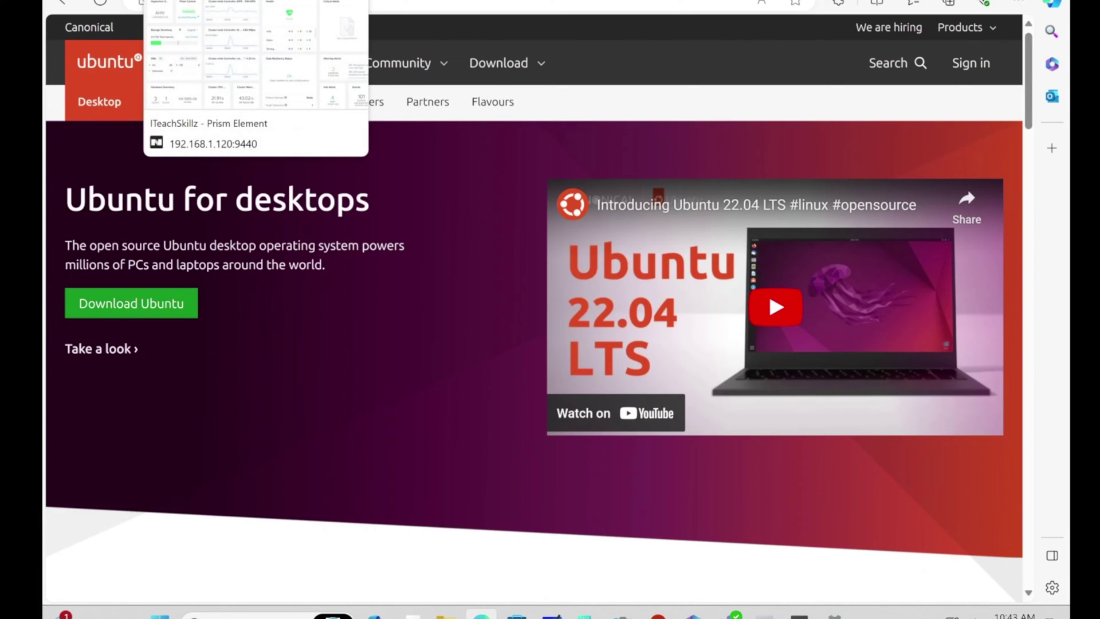
Step: Switch to the Prism Element dashboard and show the VM table
{"action": "left_click", "coordinate": [217, 2]}
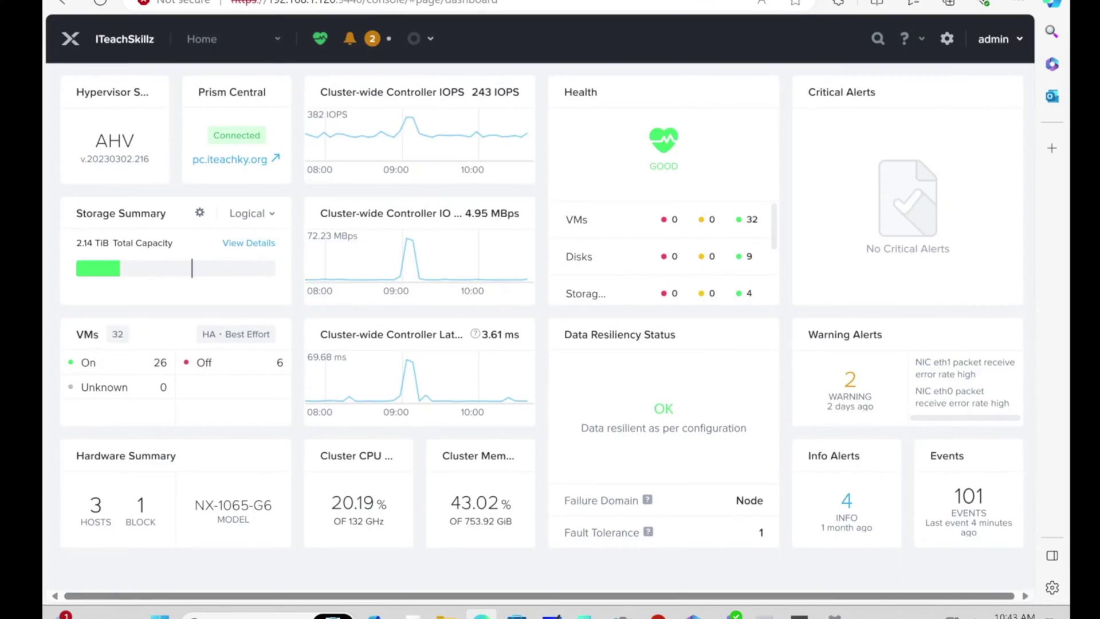
{"action": "left_click", "coordinate": [214, 41]}
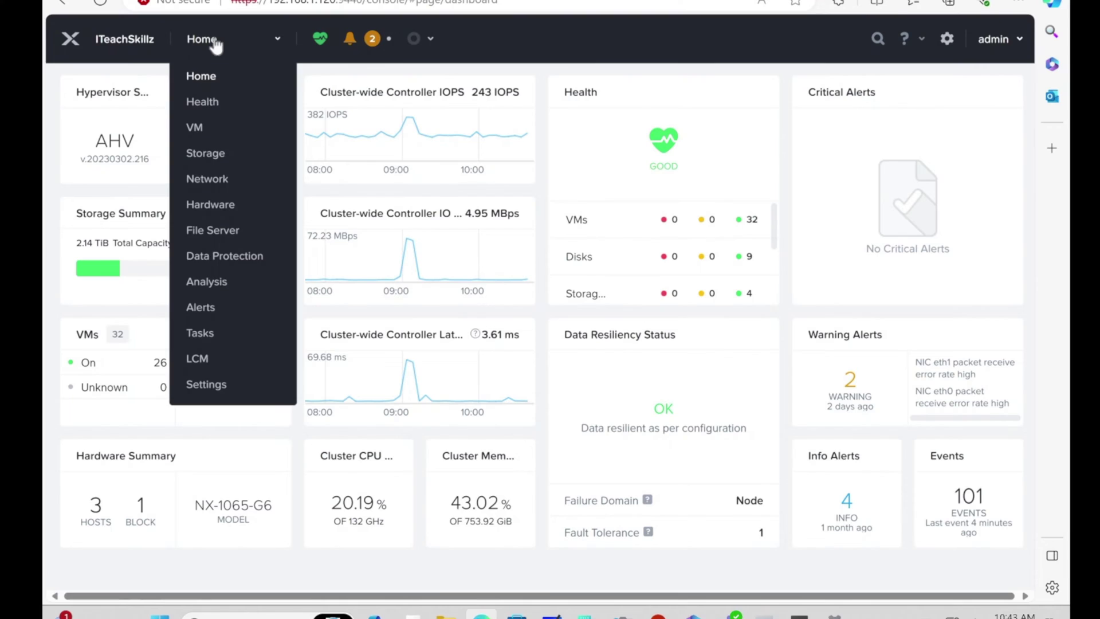
{"action": "left_click", "coordinate": [201, 127]}
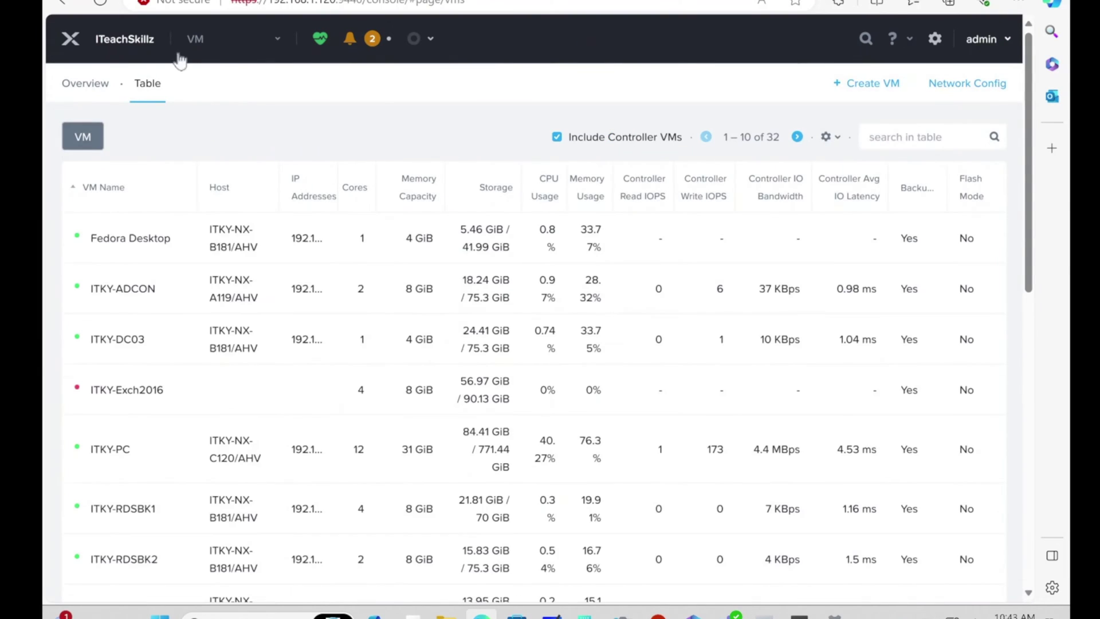
Step: Open Settings > Image Configuration and locate the active 4.69 GiB Ubuntu Desktop 22.04.3 ISO
{"action": "left_click", "coordinate": [196, 40]}
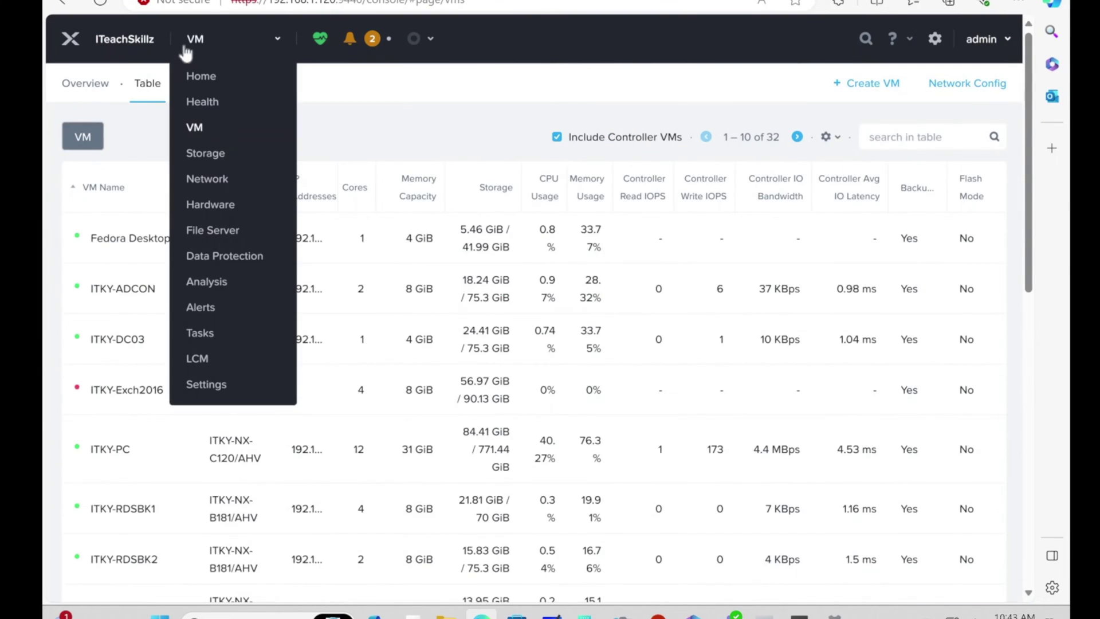
{"action": "left_click", "coordinate": [209, 387]}
{"action": "left_click", "coordinate": [109, 286]}
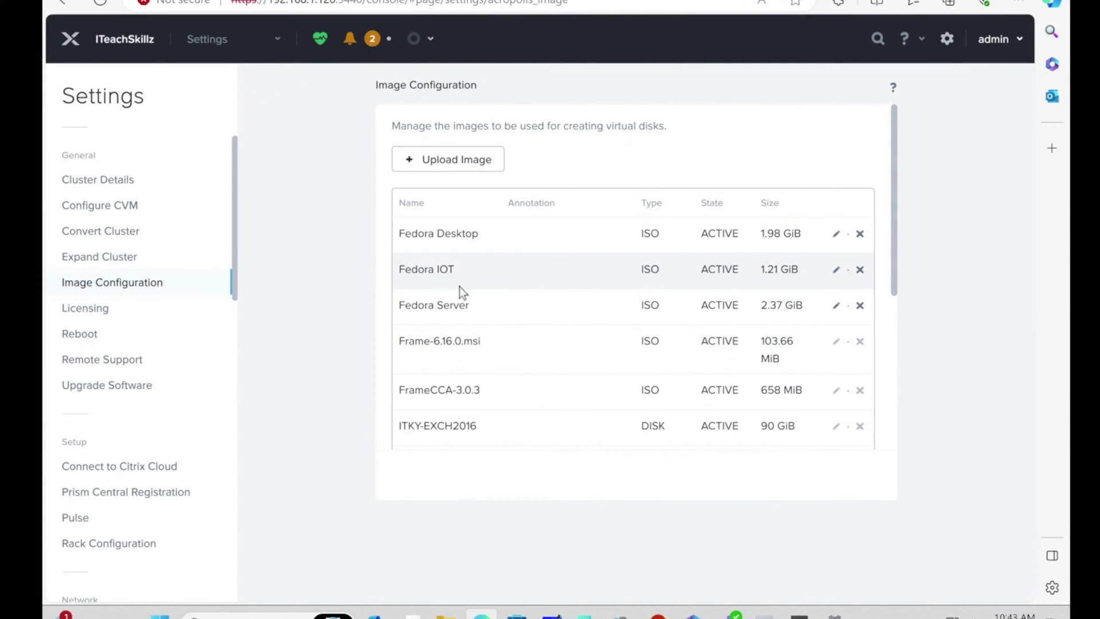
{"action": "scroll", "coordinate": [461, 298], "scroll_direction": "down", "scroll_amount": 4}
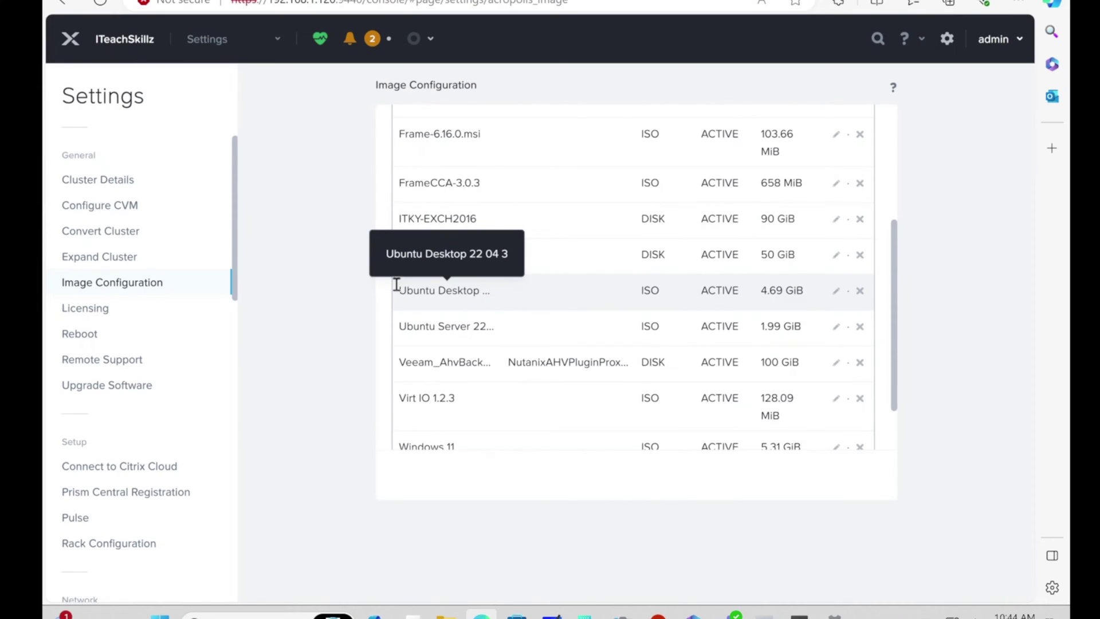
{"action": "left_click", "coordinate": [236, 43]}
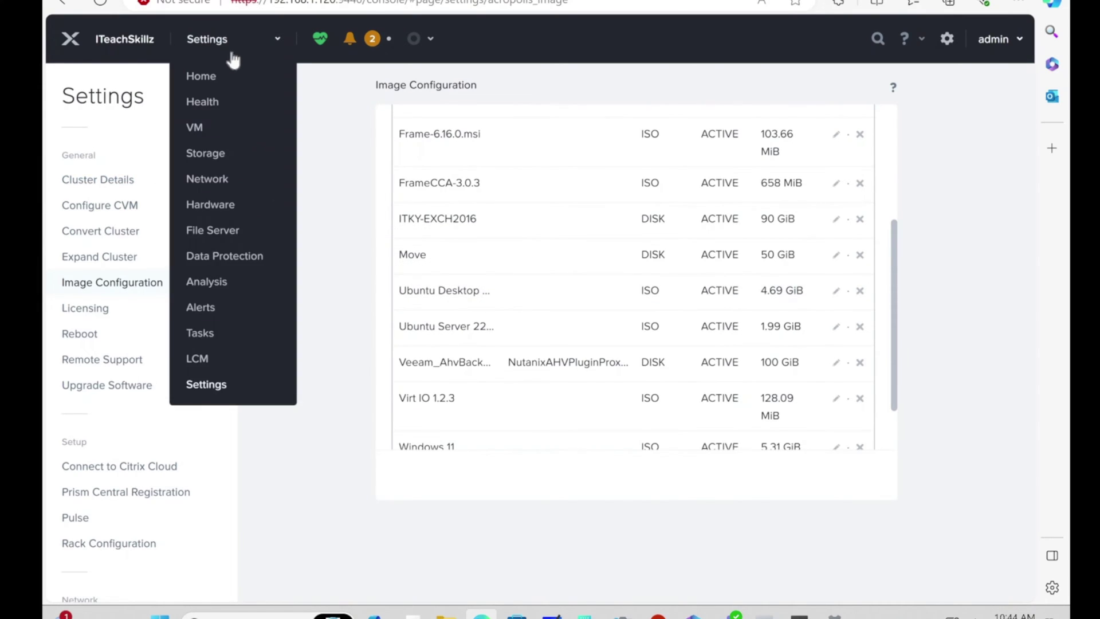
Step: In Create VM, name it 'Ubuntu desktop 2204' with 1 vCPU, 1 core and 4 GiB memory
{"action": "left_click", "coordinate": [198, 128]}
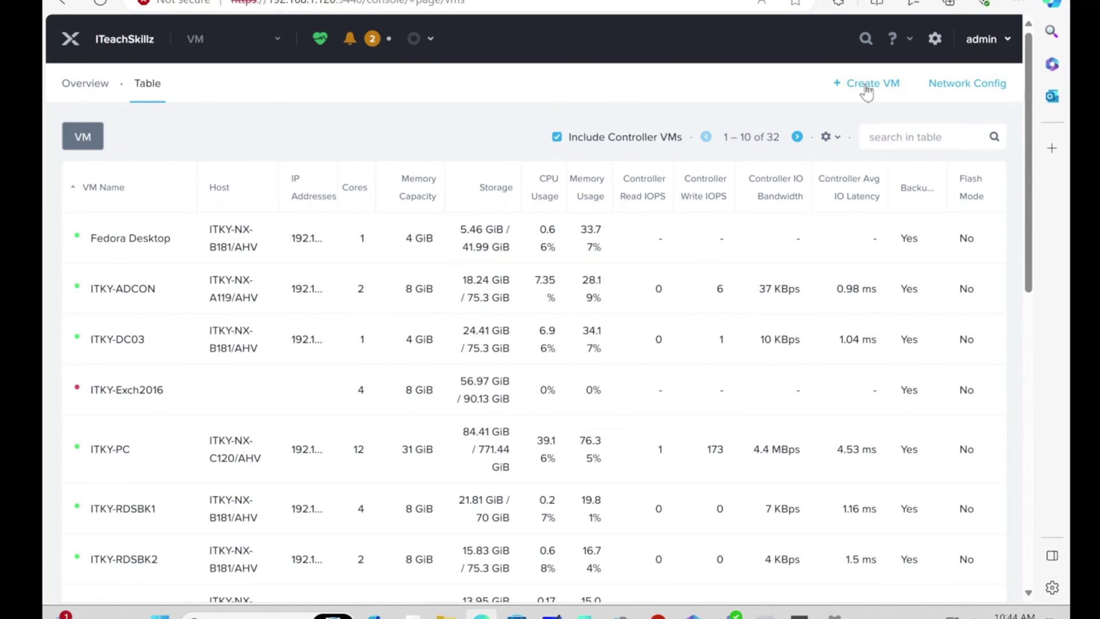
{"action": "left_click", "coordinate": [867, 89]}
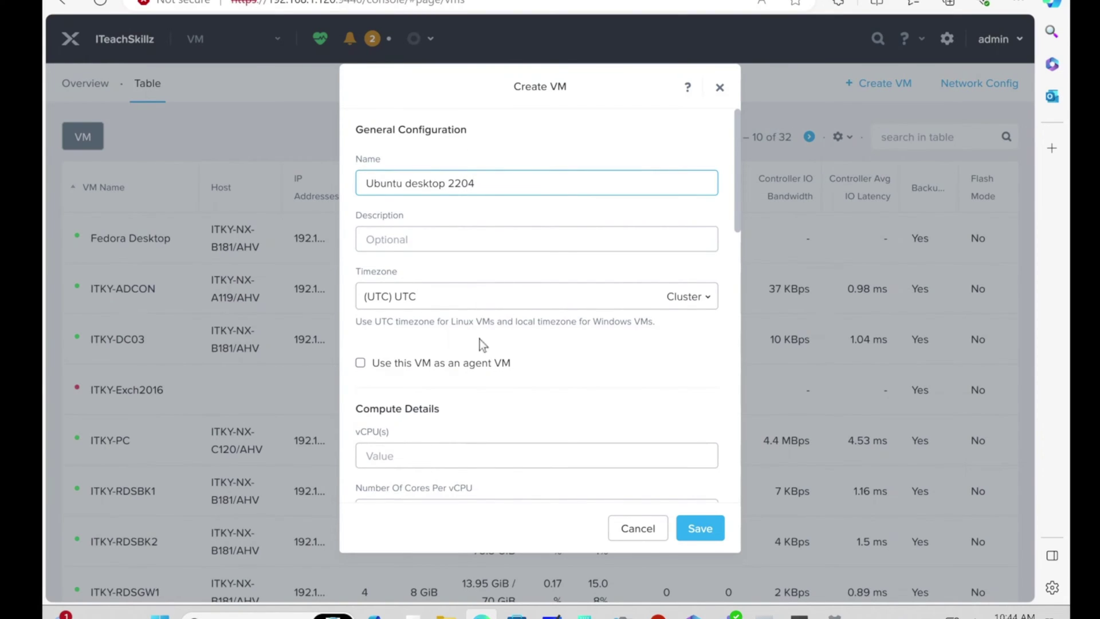
{"action": "scroll", "coordinate": [470, 345], "scroll_direction": "down", "scroll_amount": 1}
{"action": "left_click", "coordinate": [375, 389]}
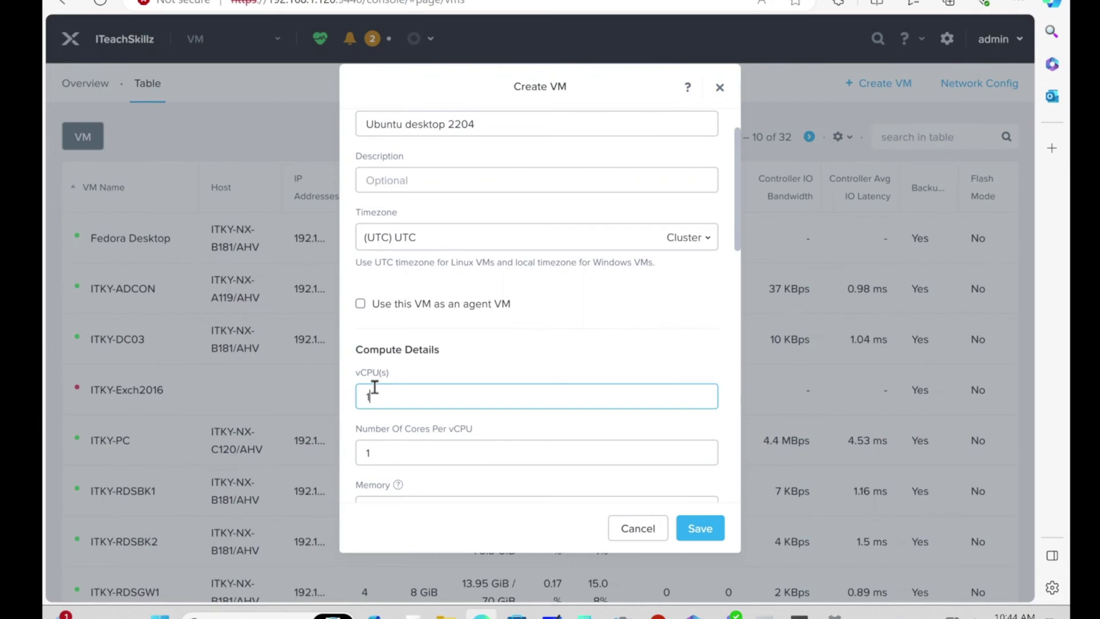
{"action": "scroll", "coordinate": [404, 449], "scroll_direction": "down", "scroll_amount": 1}
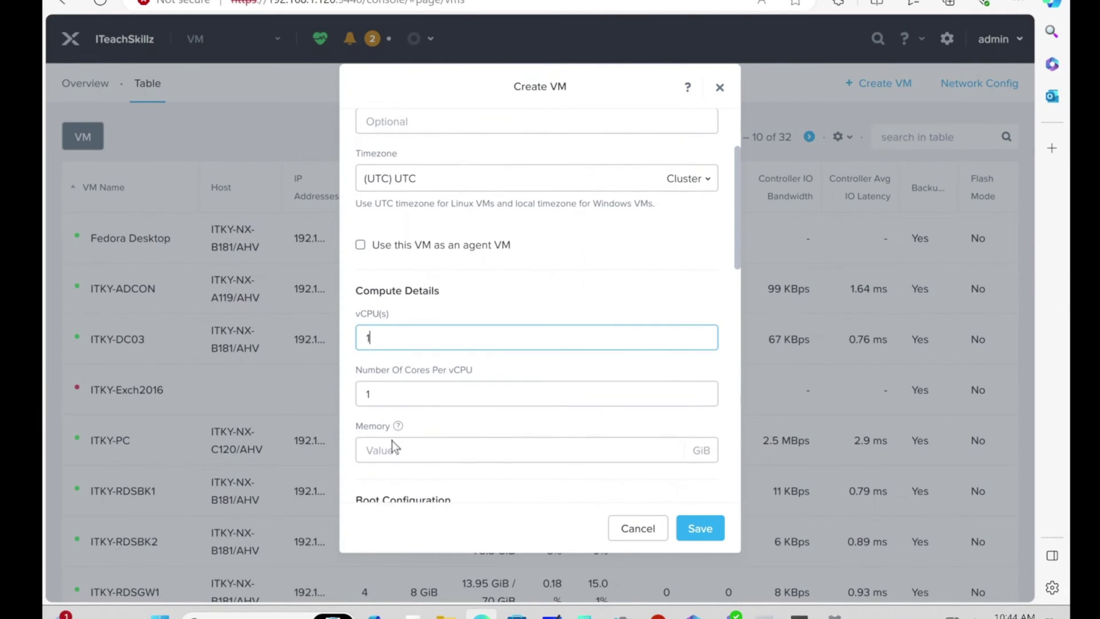
{"action": "left_click", "coordinate": [386, 449]}
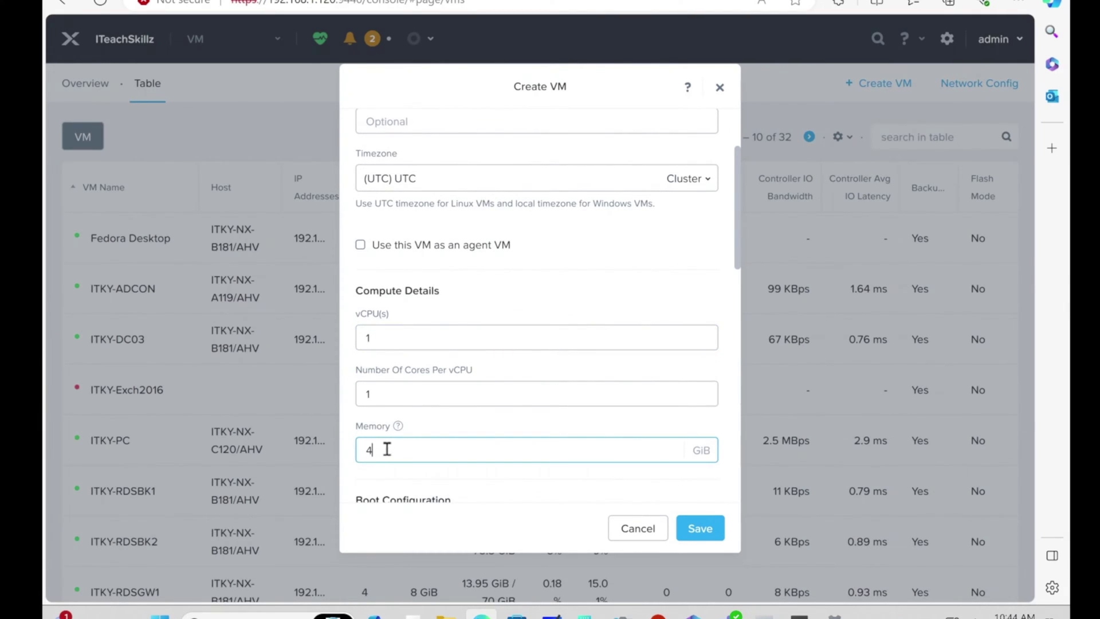
{"action": "scroll", "coordinate": [462, 290], "scroll_direction": "down", "scroll_amount": 6}
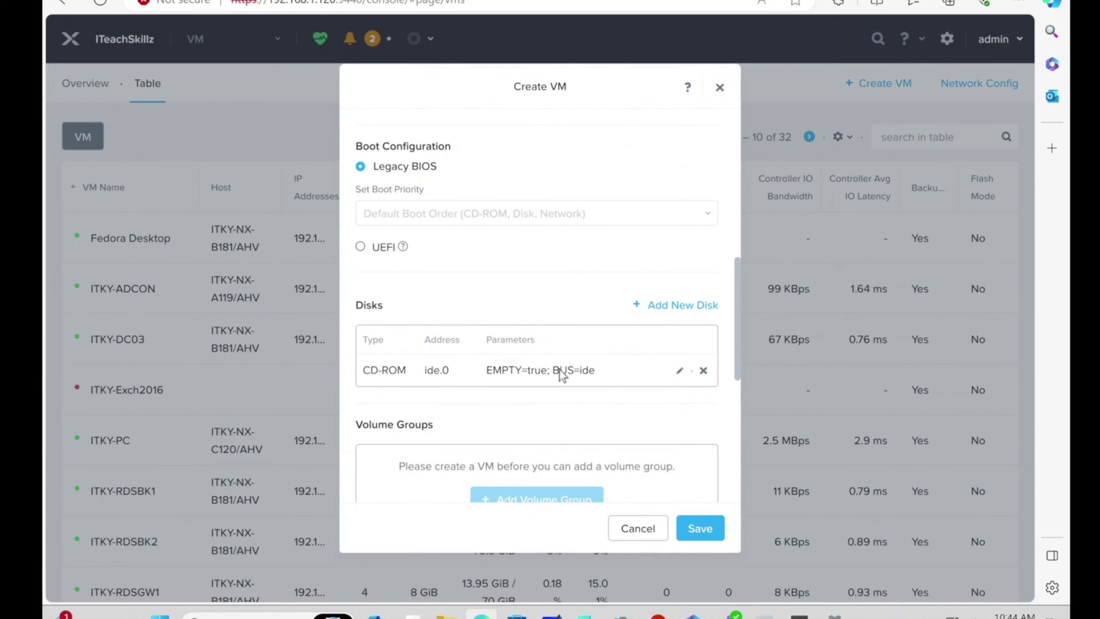
Step: Set the existing CD-ROM to clone the Virt IO 1.2.3 image on the SATA bus
{"action": "left_click", "coordinate": [680, 372]}
{"action": "left_click", "coordinate": [492, 297]}
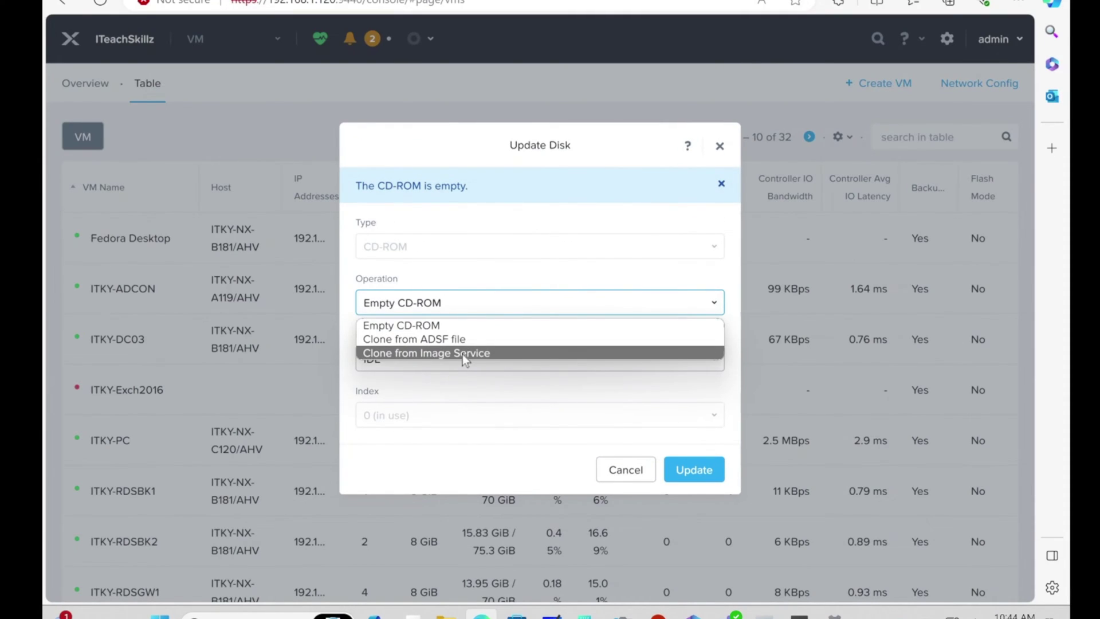
{"action": "left_click", "coordinate": [463, 355]}
{"action": "left_click", "coordinate": [506, 295]}
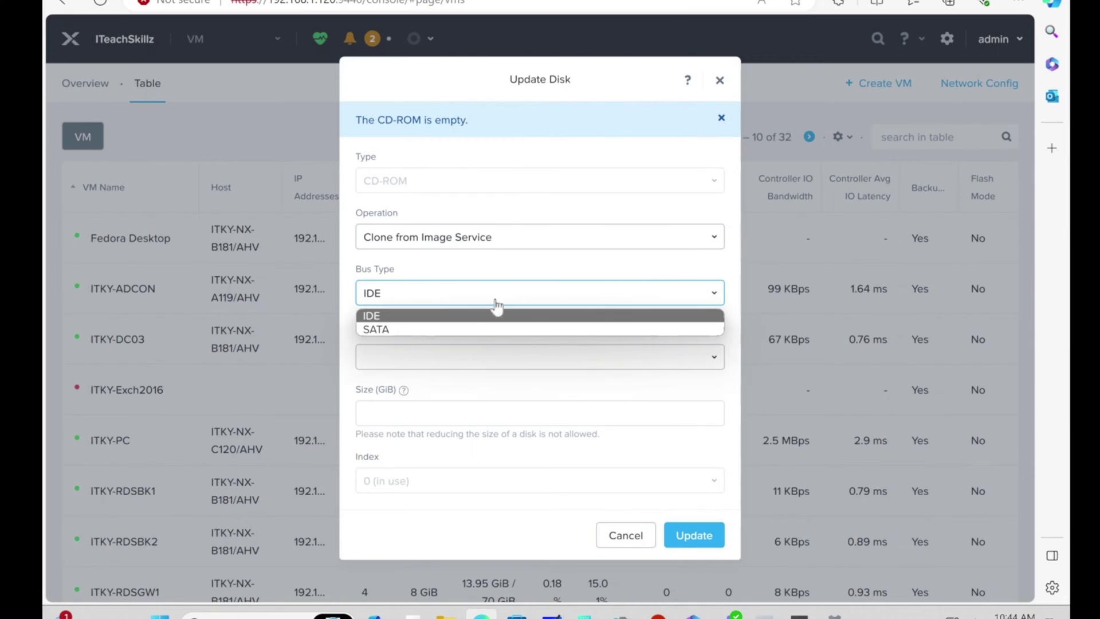
{"action": "left_click", "coordinate": [424, 330]}
{"action": "left_click", "coordinate": [447, 357]}
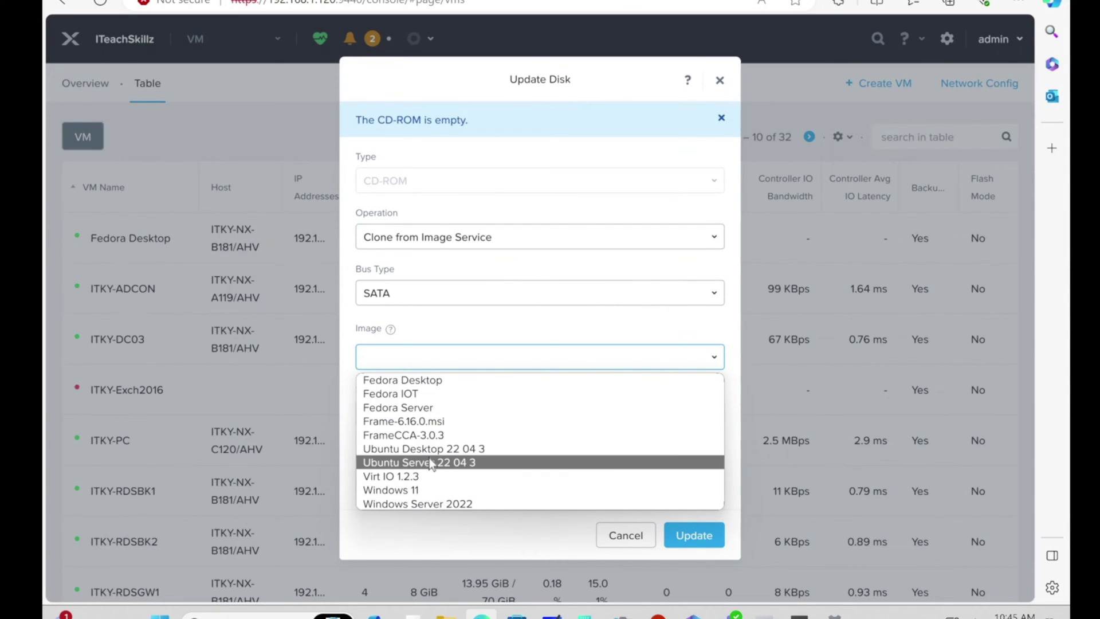
{"action": "left_click", "coordinate": [415, 478]}
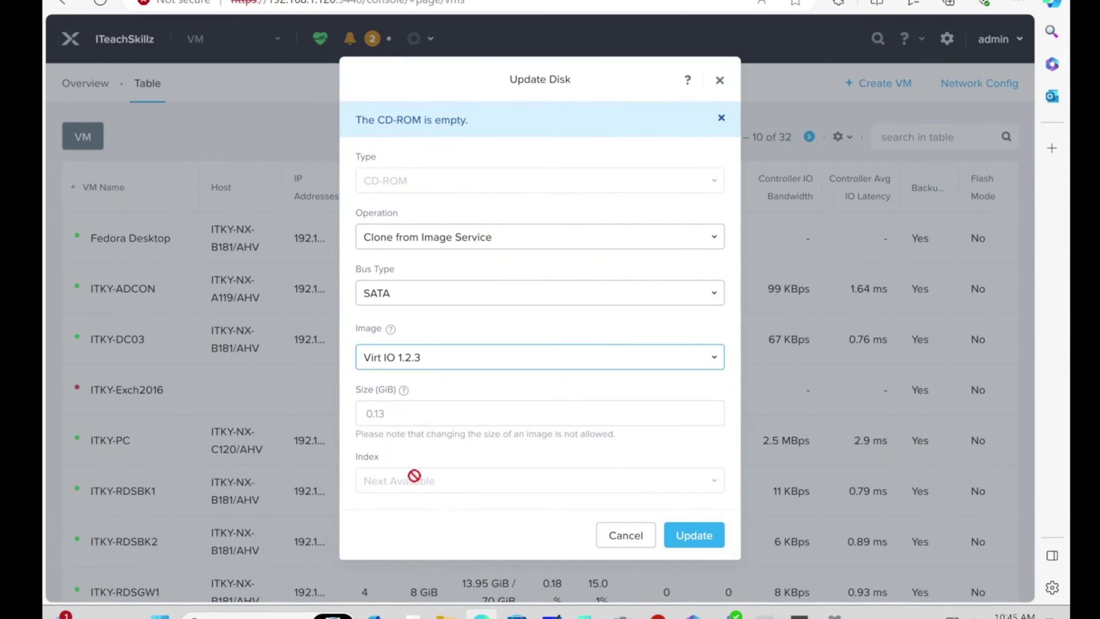
{"action": "left_click", "coordinate": [690, 544]}
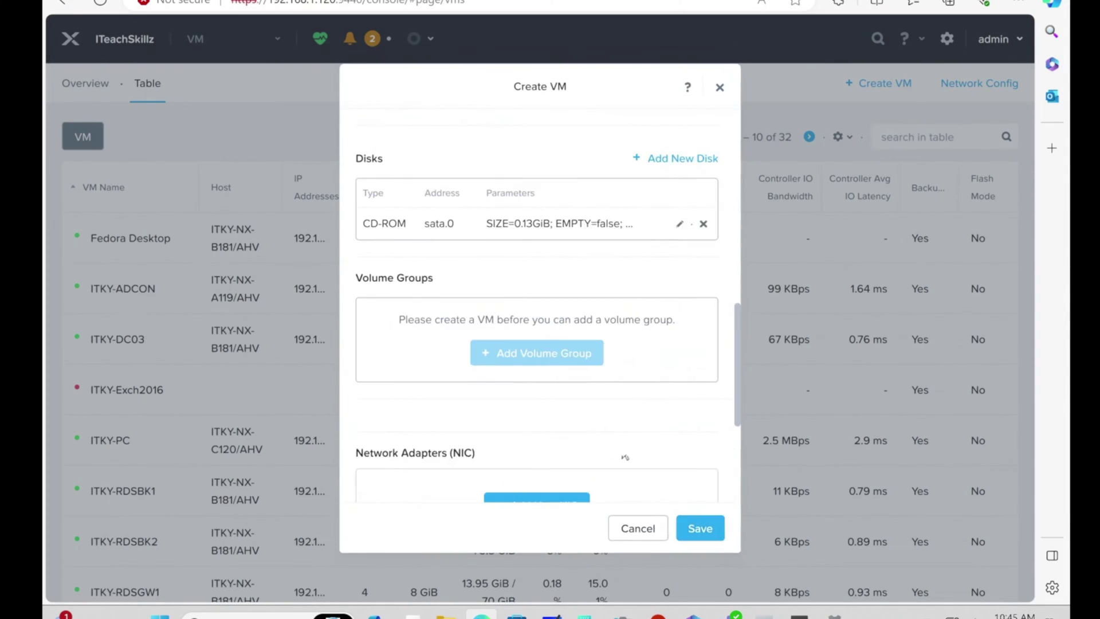
Step: Add a CD-ROM cloned from Ubuntu Desktop 22 04 3, then begin a 40 GiB disk
{"action": "left_click", "coordinate": [683, 159]}
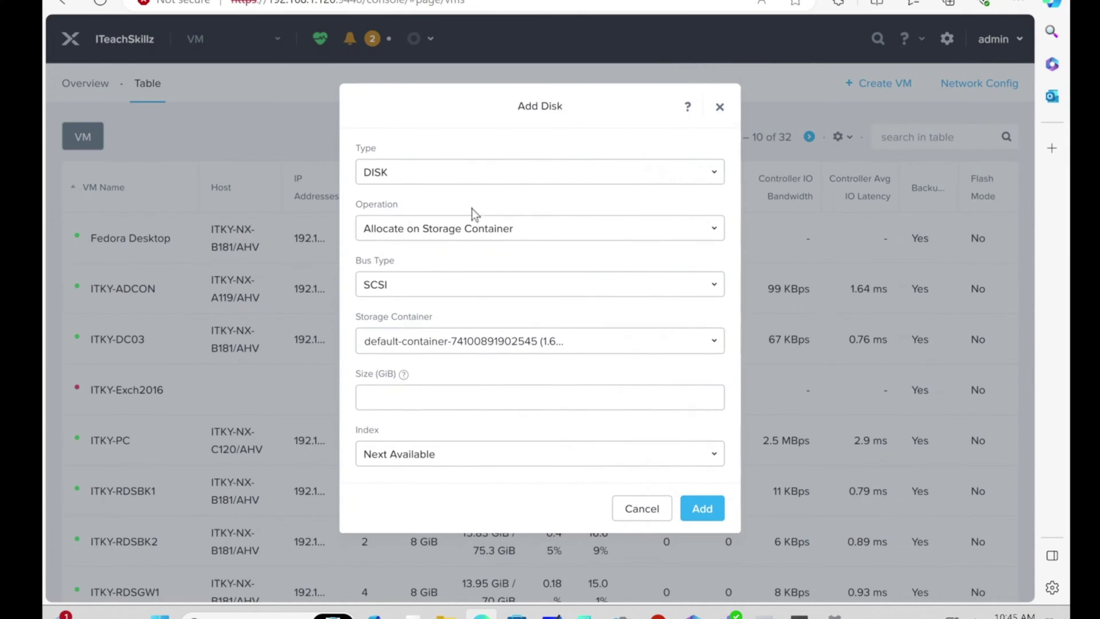
{"action": "left_click", "coordinate": [432, 172]}
{"action": "left_click", "coordinate": [454, 208]}
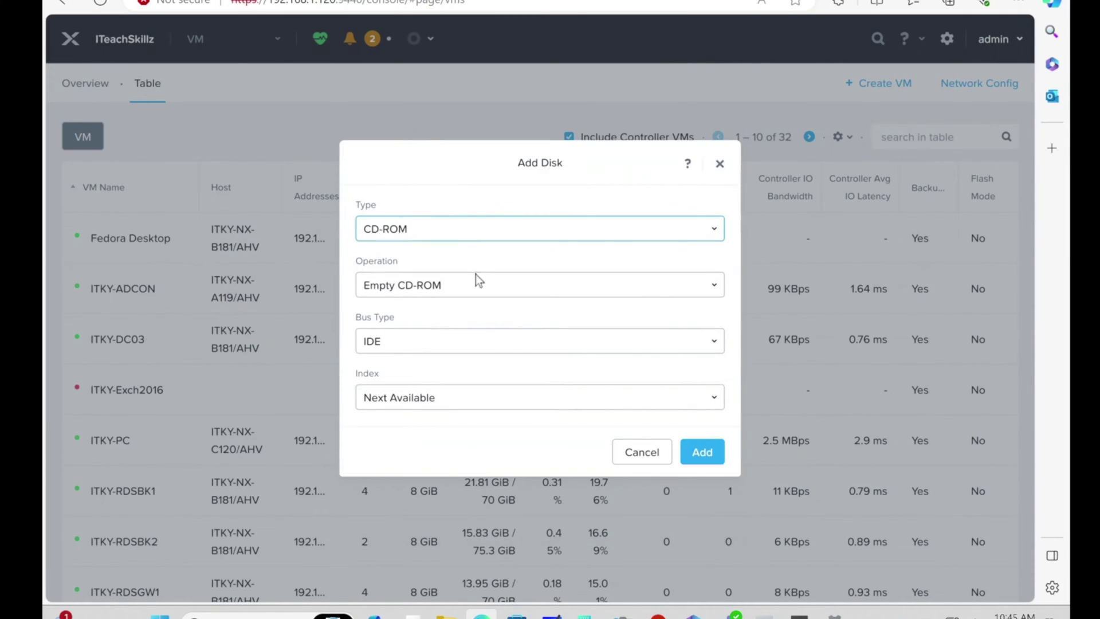
{"action": "left_click", "coordinate": [474, 284]}
{"action": "left_click", "coordinate": [453, 335]}
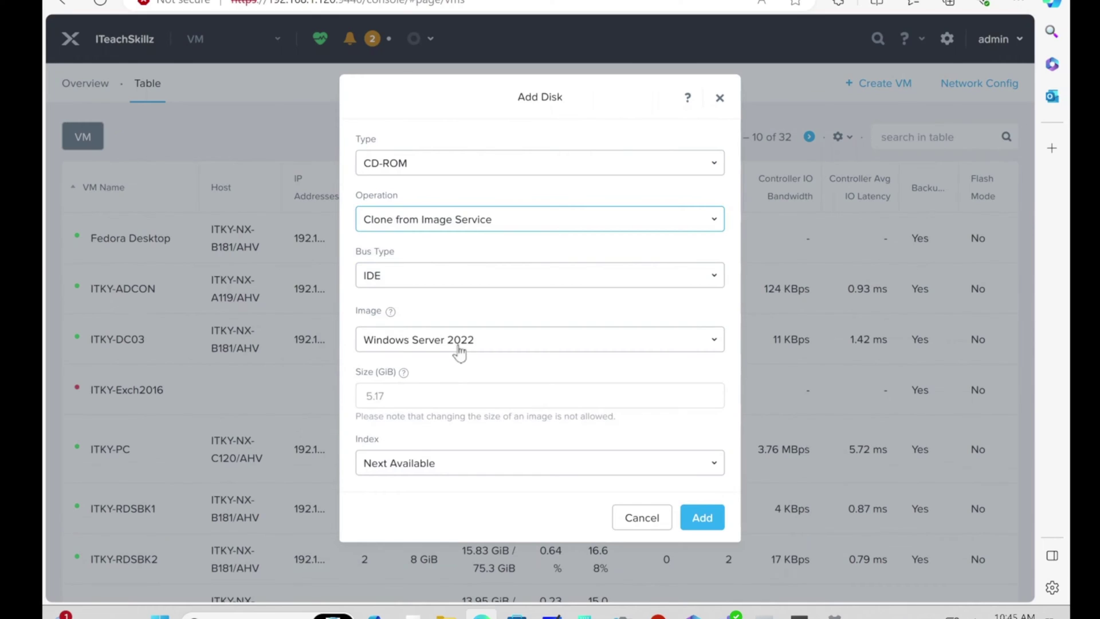
{"action": "left_click", "coordinate": [458, 347]}
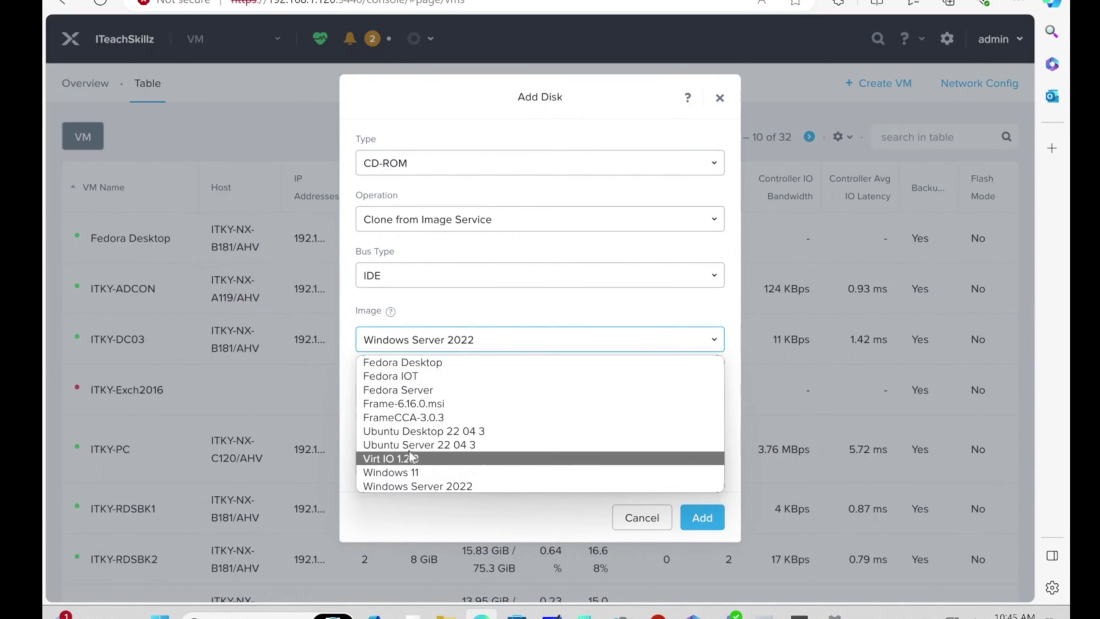
{"action": "left_click", "coordinate": [419, 431]}
{"action": "left_click", "coordinate": [695, 527]}
{"action": "left_click", "coordinate": [669, 160]}
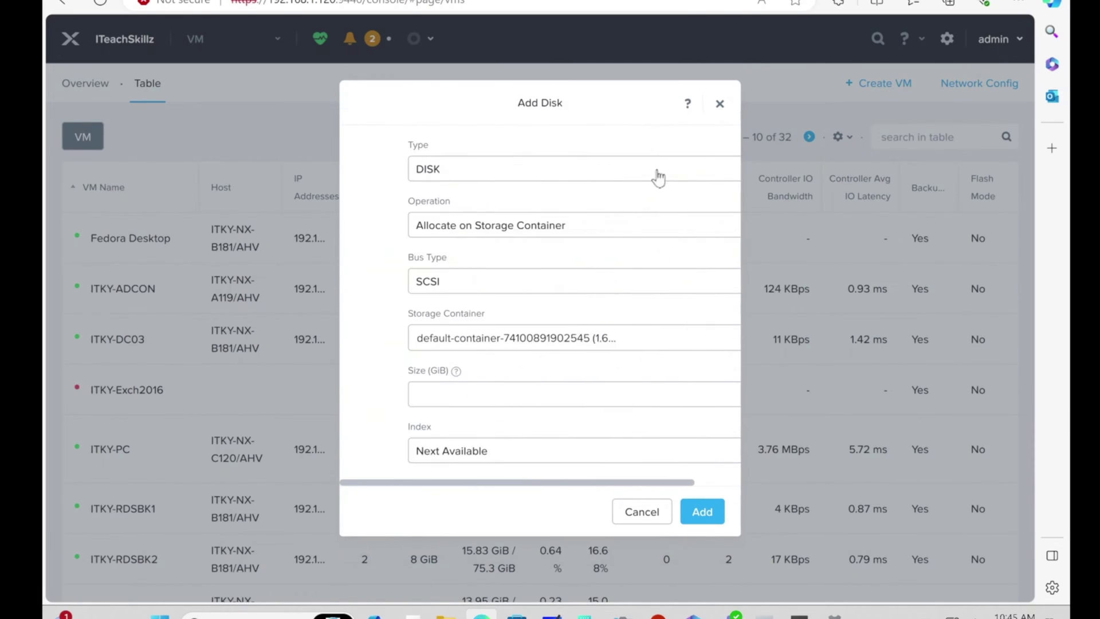
{"action": "left_click", "coordinate": [399, 407]}
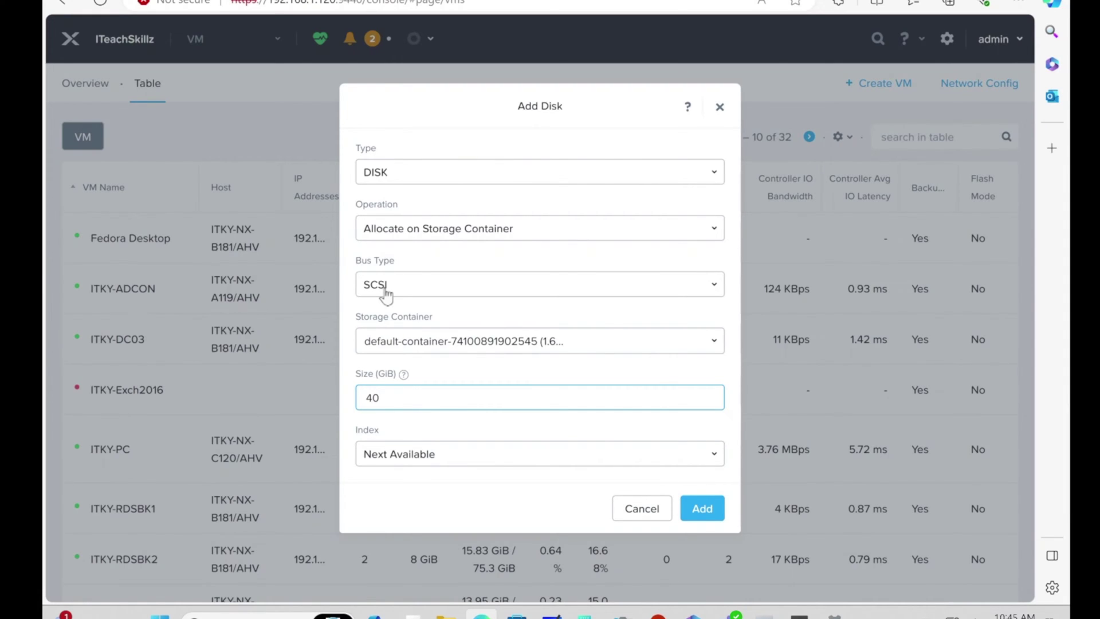
Step: Add the 40 GiB disk and a network adapter on ITeachSkillz_VNet
{"action": "left_click", "coordinate": [713, 509]}
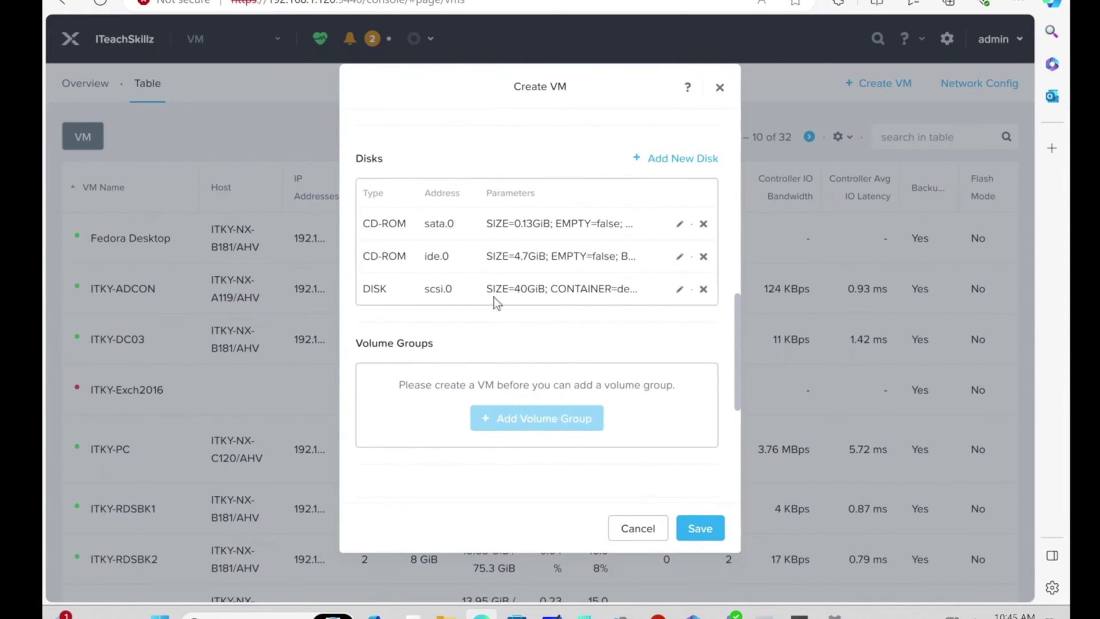
{"action": "scroll", "coordinate": [481, 318], "scroll_direction": "down", "scroll_amount": 5}
{"action": "left_click", "coordinate": [496, 331]}
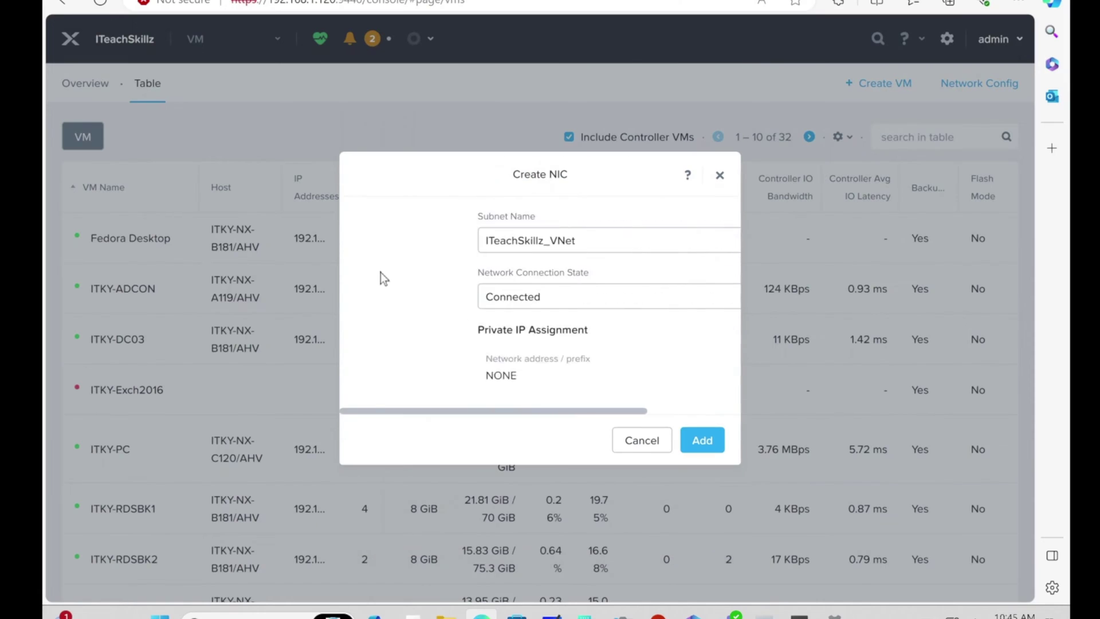
{"action": "left_click", "coordinate": [717, 446]}
Step: Review the disks and NIC, then save the Ubuntu desktop 2204 VM
{"action": "scroll", "coordinate": [481, 364], "scroll_direction": "down", "scroll_amount": 3}
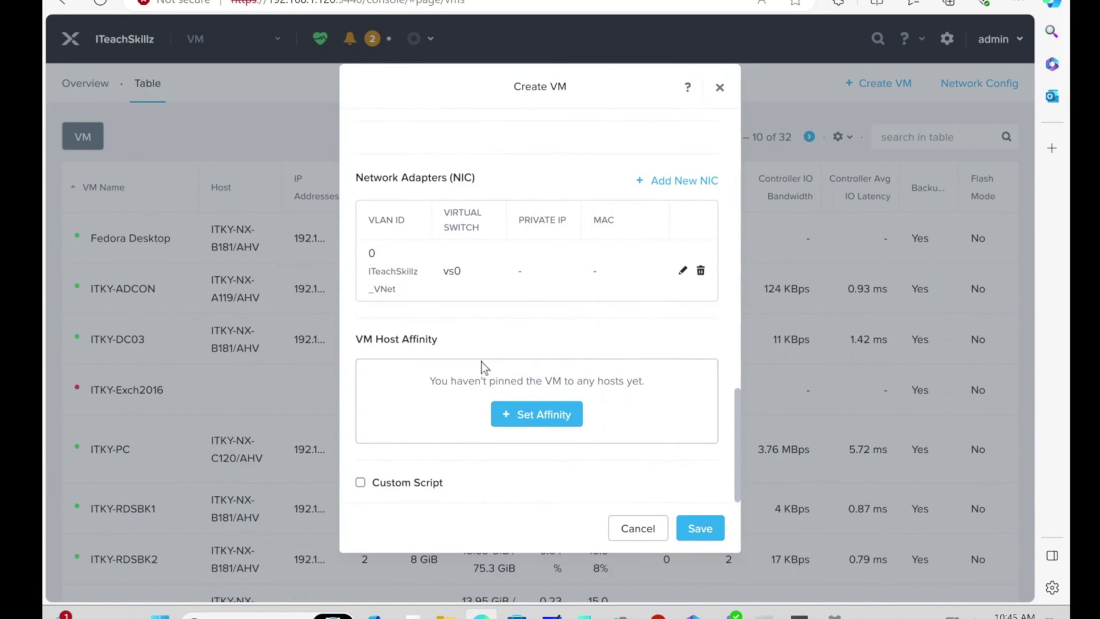
{"action": "scroll", "coordinate": [547, 408], "scroll_direction": "up", "scroll_amount": 5}
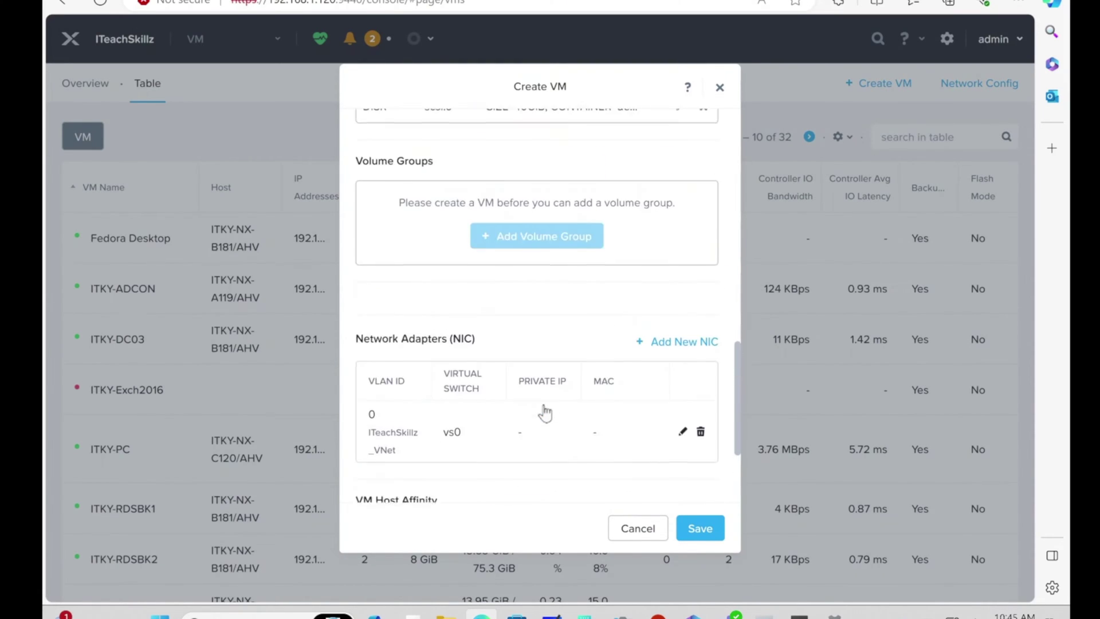
{"action": "scroll", "coordinate": [548, 408], "scroll_direction": "up", "scroll_amount": 8}
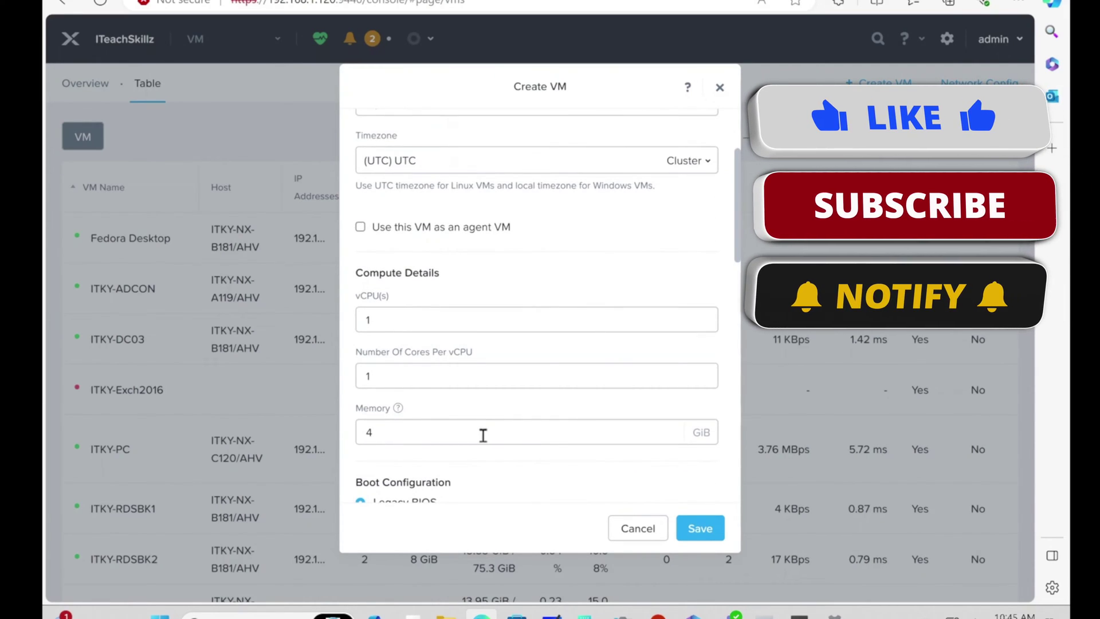
{"action": "scroll", "coordinate": [481, 413], "scroll_direction": "down", "scroll_amount": 7}
{"action": "scroll", "coordinate": [485, 410], "scroll_direction": "down", "scroll_amount": 5}
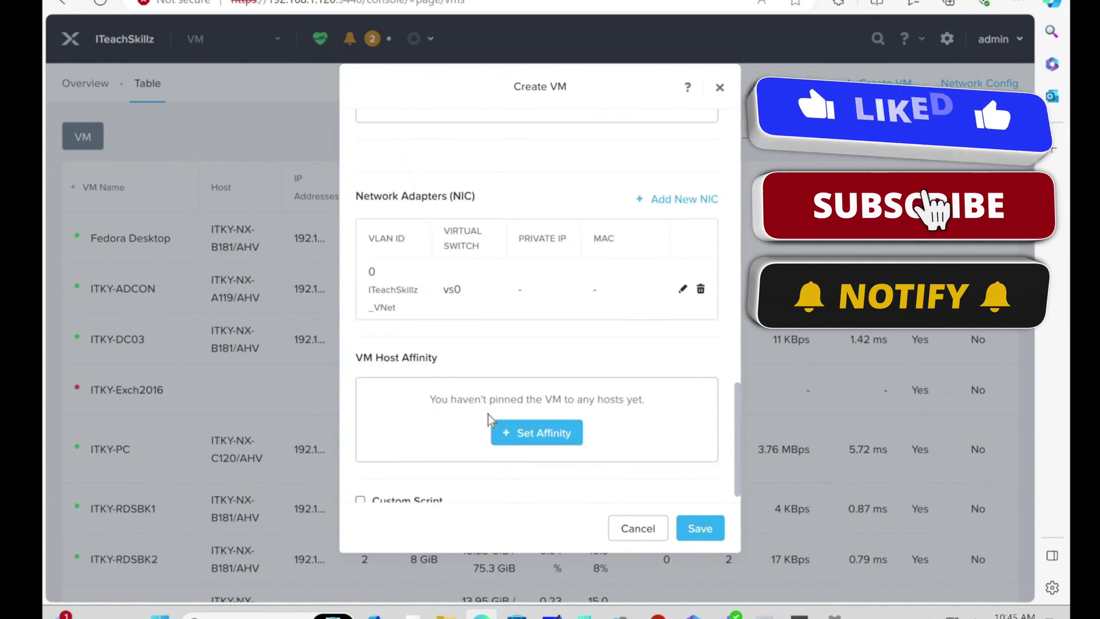
{"action": "scroll", "coordinate": [530, 383], "scroll_direction": "up", "scroll_amount": 4}
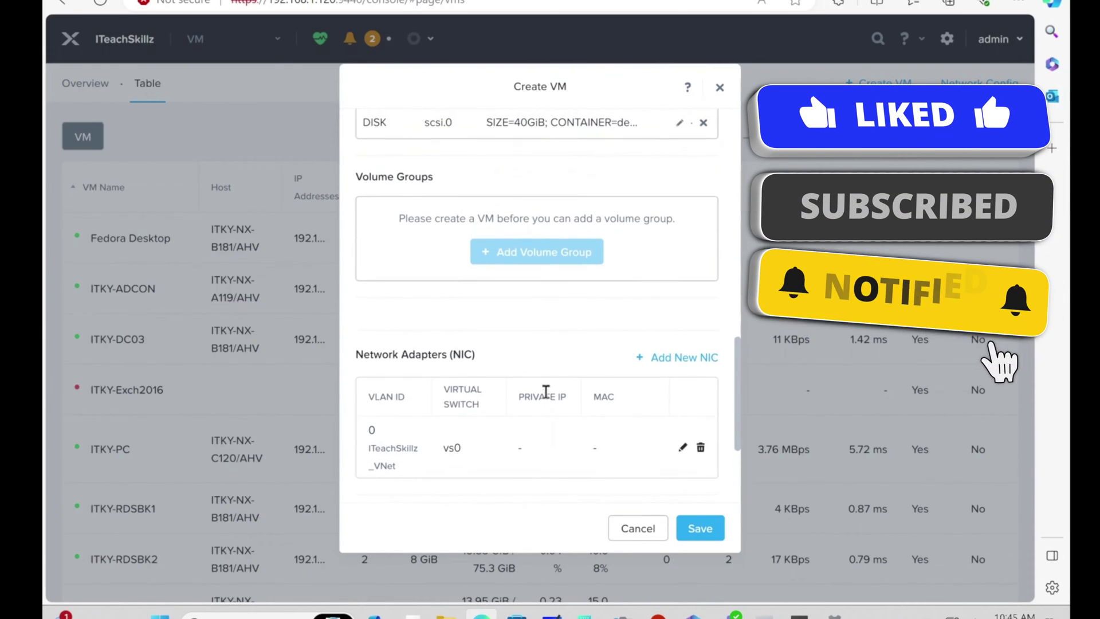
{"action": "left_click", "coordinate": [693, 532]}
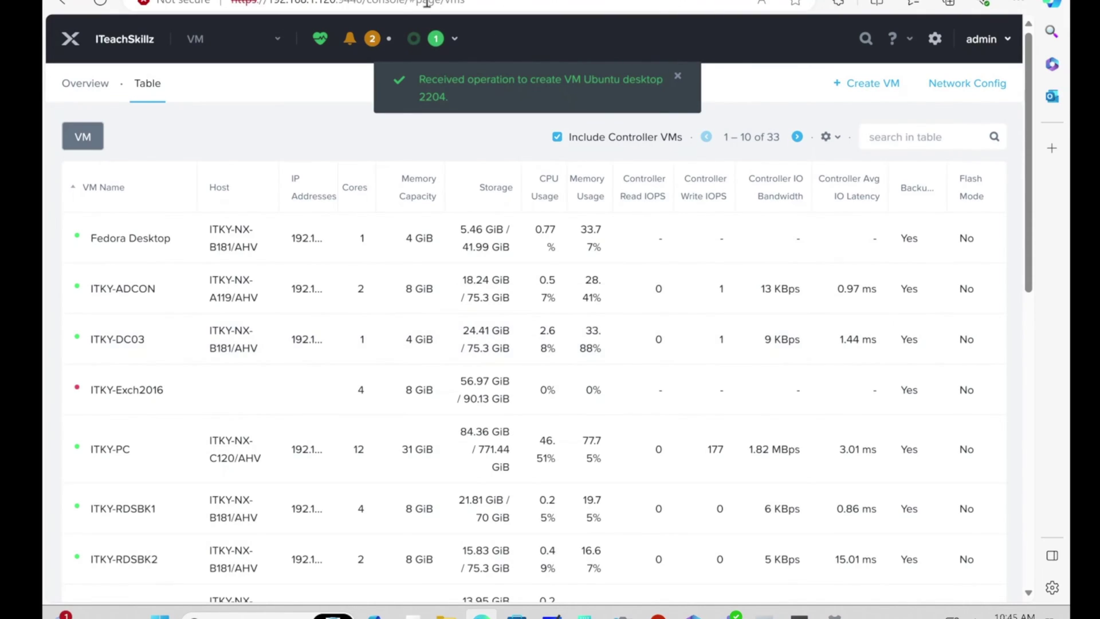
Step: Check the VM creation task in Recent Tasks and reload the VM table
{"action": "left_click", "coordinate": [437, 38]}
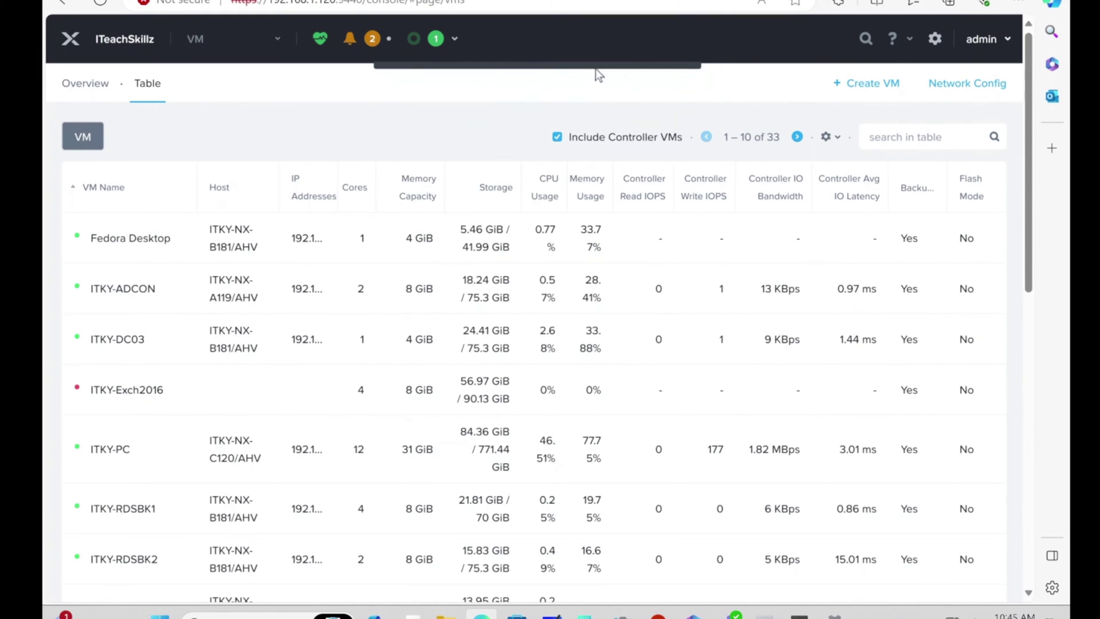
{"action": "mouse_move", "coordinate": [545, 64]}
{"action": "key", "text": "alt+Tab"}
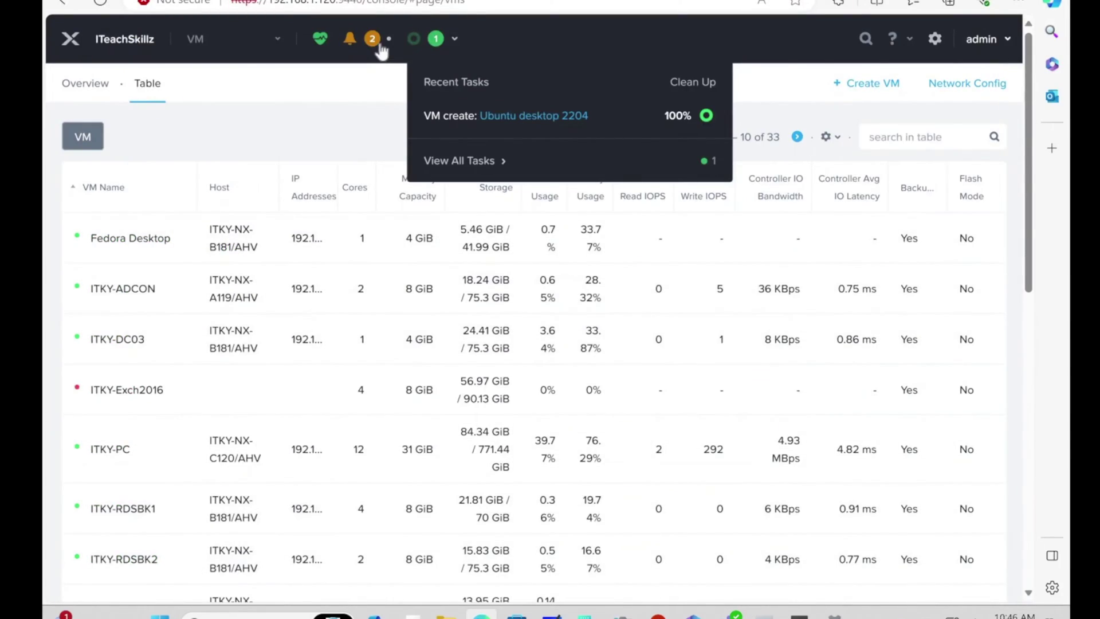
{"action": "left_click", "coordinate": [412, 40]}
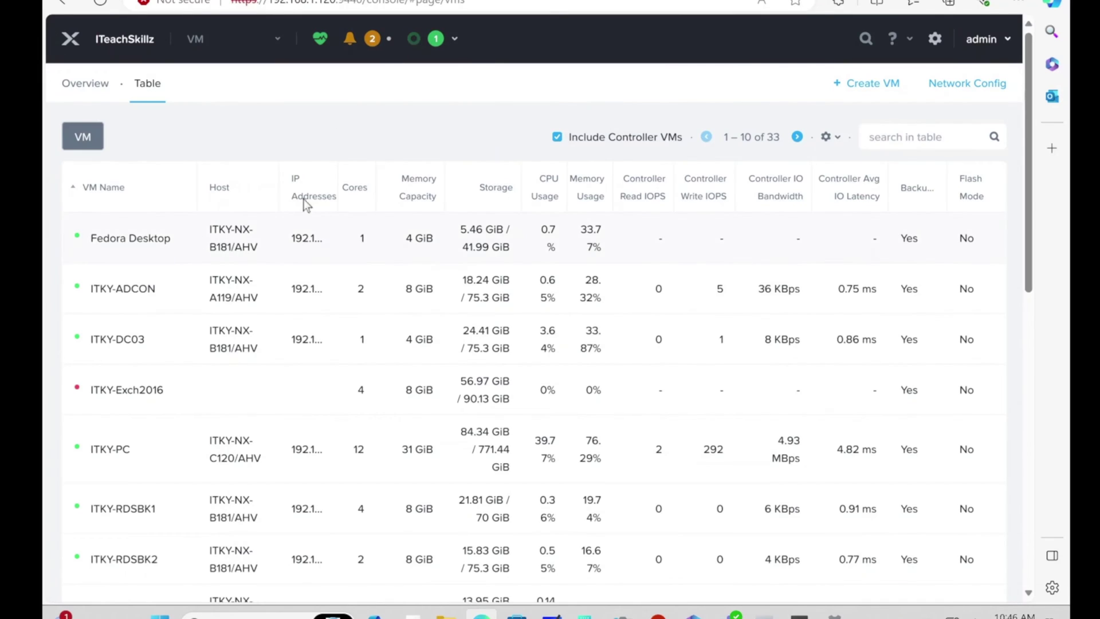
{"action": "left_click", "coordinate": [430, 40]}
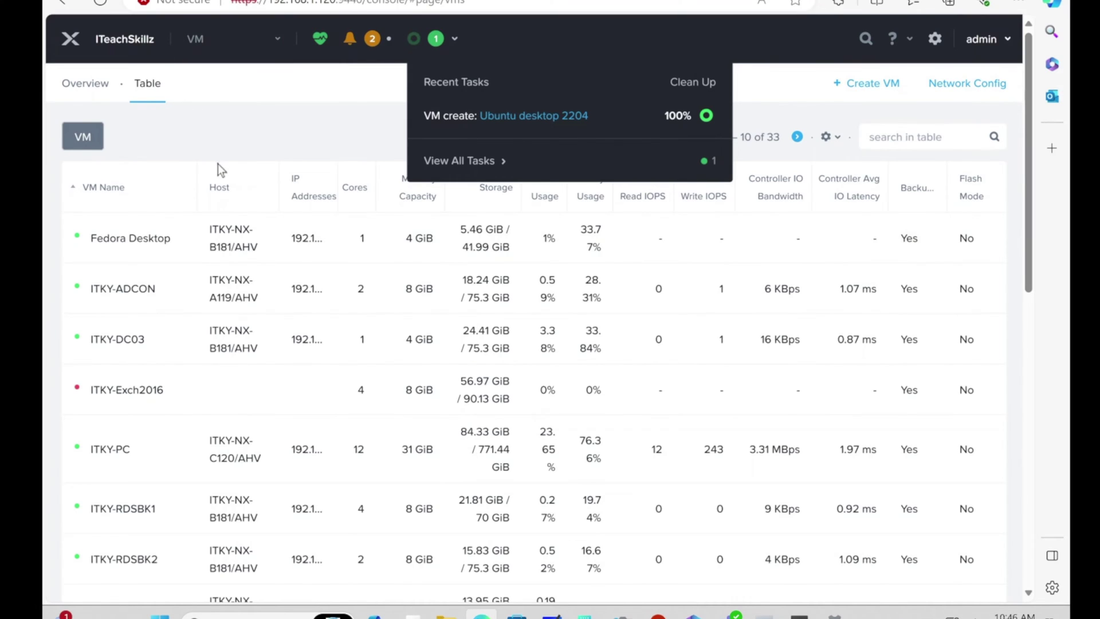
{"action": "left_click", "coordinate": [96, 6]}
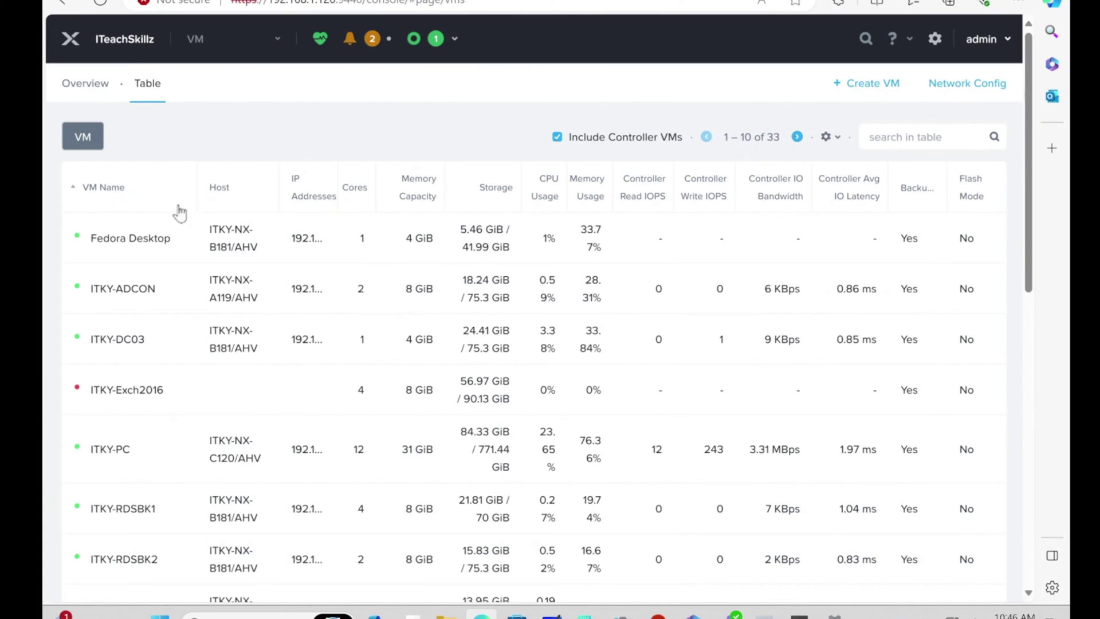
Step: Filter the VM table by 'u', widen the VM Name column, and select Ubuntu desktop 2204
{"action": "scroll", "coordinate": [191, 312], "scroll_direction": "down", "scroll_amount": 5}
{"action": "scroll", "coordinate": [168, 352], "scroll_direction": "up", "scroll_amount": 4}
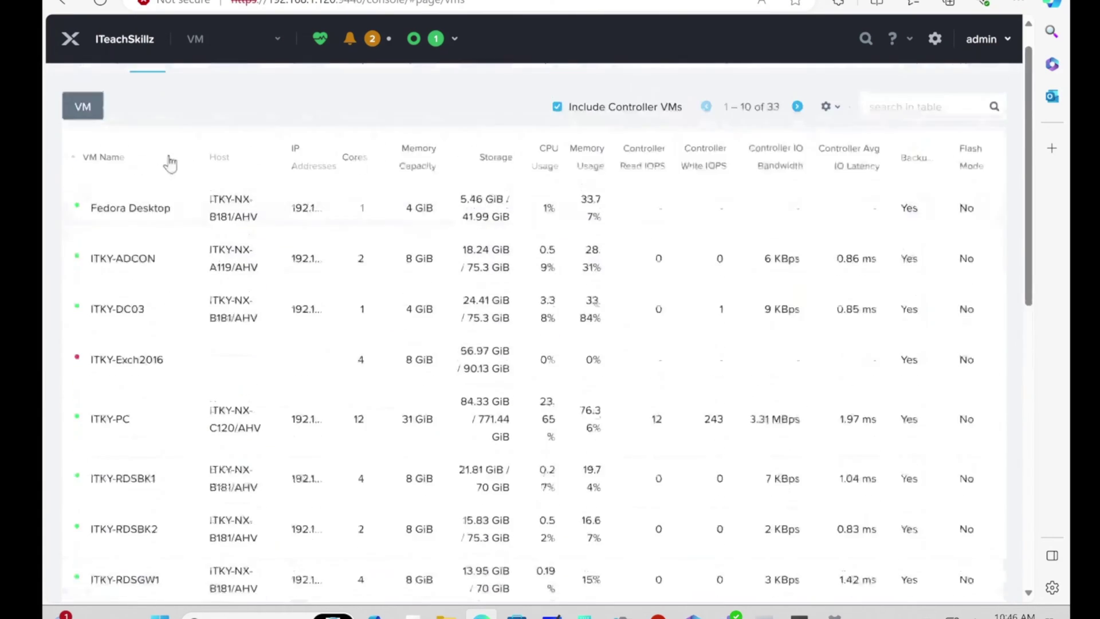
{"action": "scroll", "coordinate": [170, 164], "scroll_direction": "up", "scroll_amount": 1}
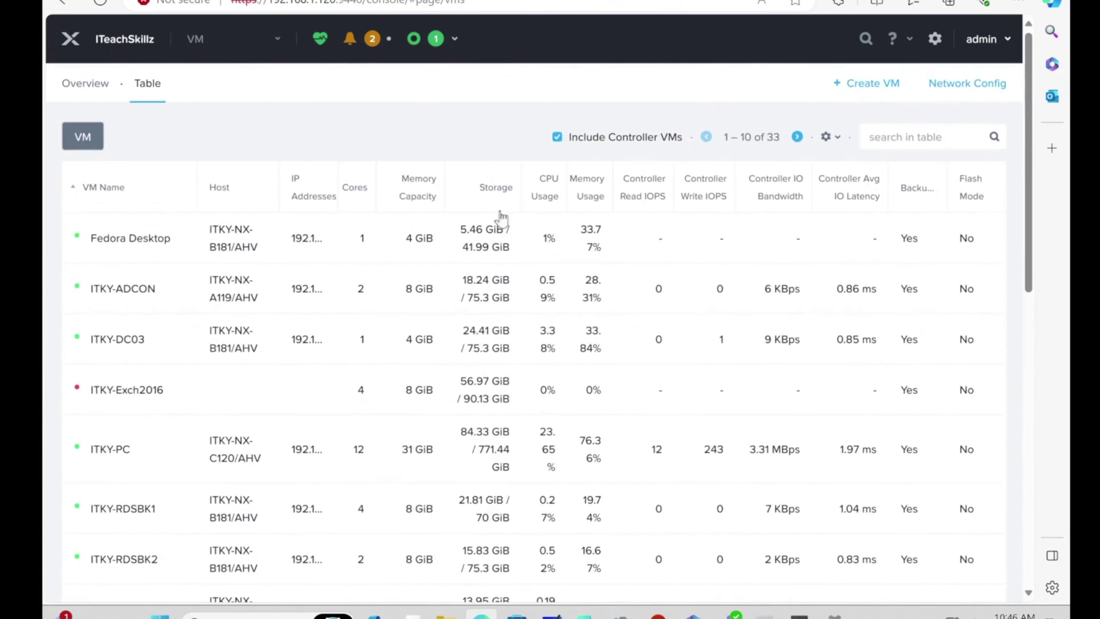
{"action": "left_click", "coordinate": [875, 141]}
{"action": "type", "text": "u"}
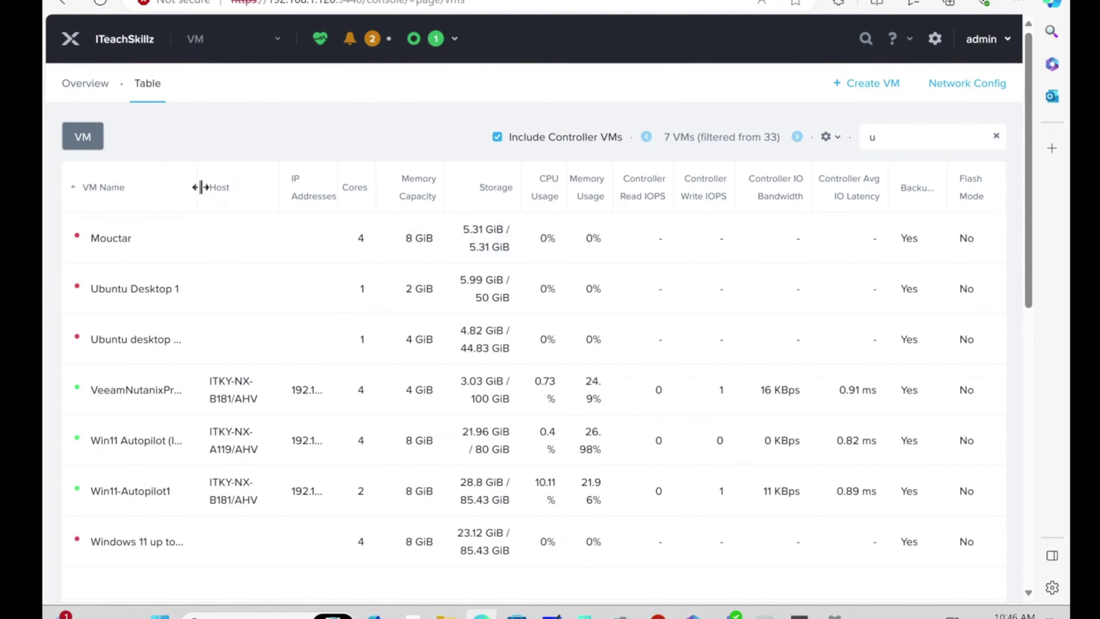
{"action": "left_click_drag", "start_coordinate": [199, 187], "coordinate": [233, 189]}
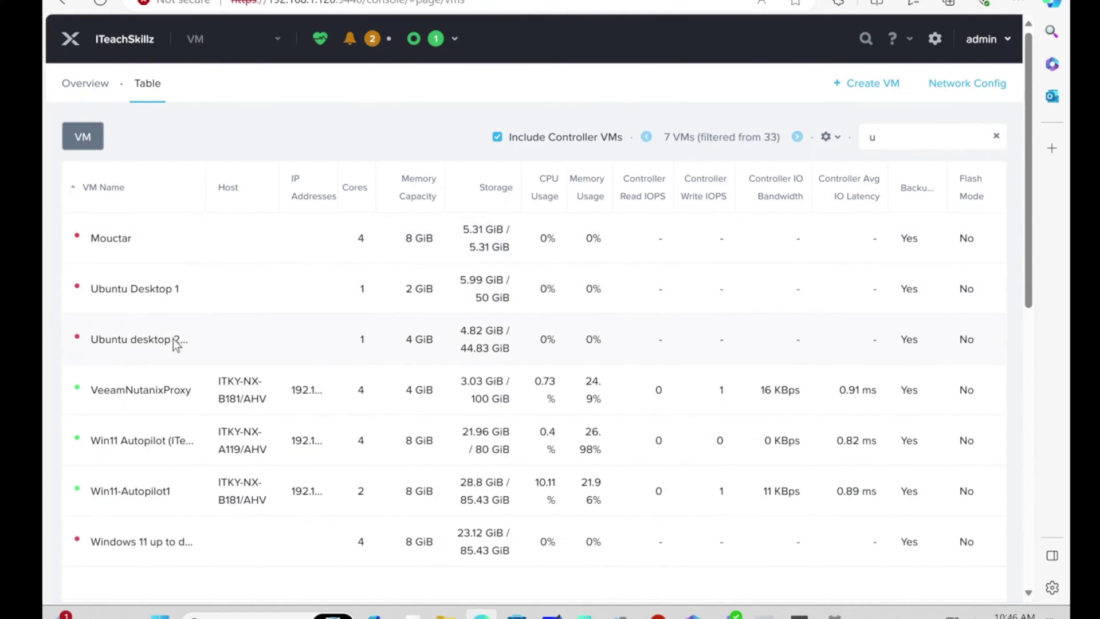
{"action": "left_click", "coordinate": [151, 346]}
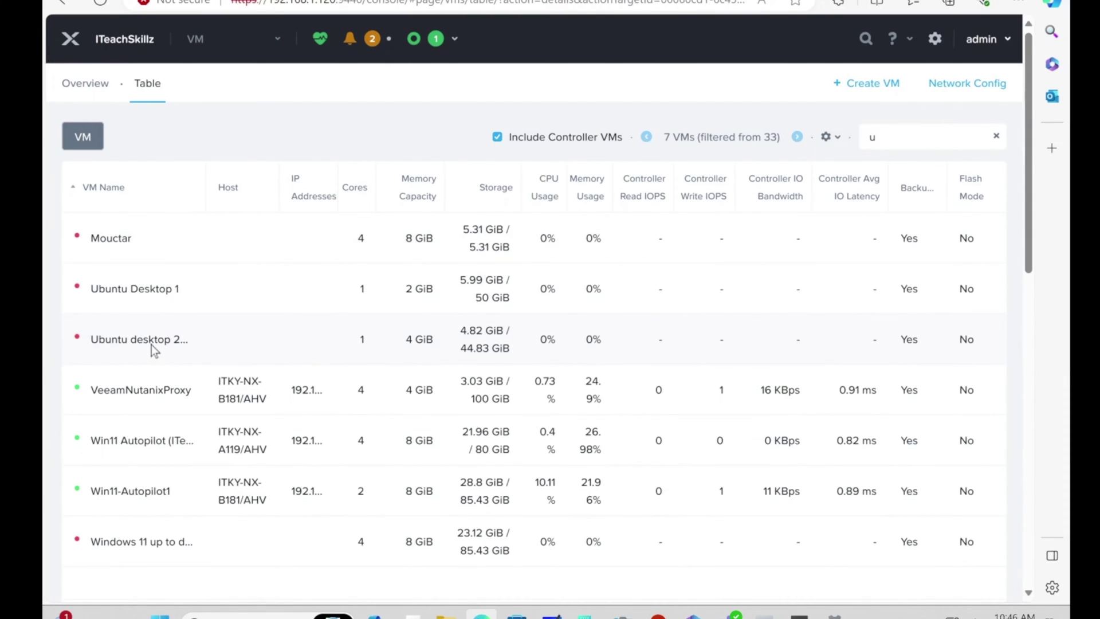
Step: Power on Ubuntu desktop 2204 and launch its console from the row's actions menu
{"action": "right_click", "coordinate": [152, 345]}
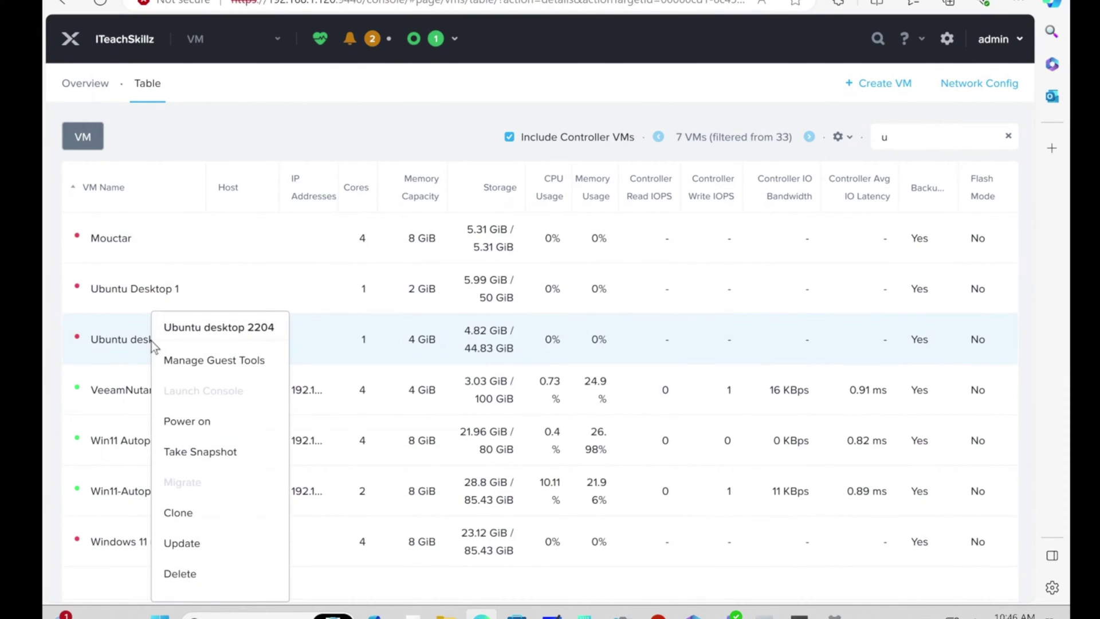
{"action": "left_click", "coordinate": [187, 421]}
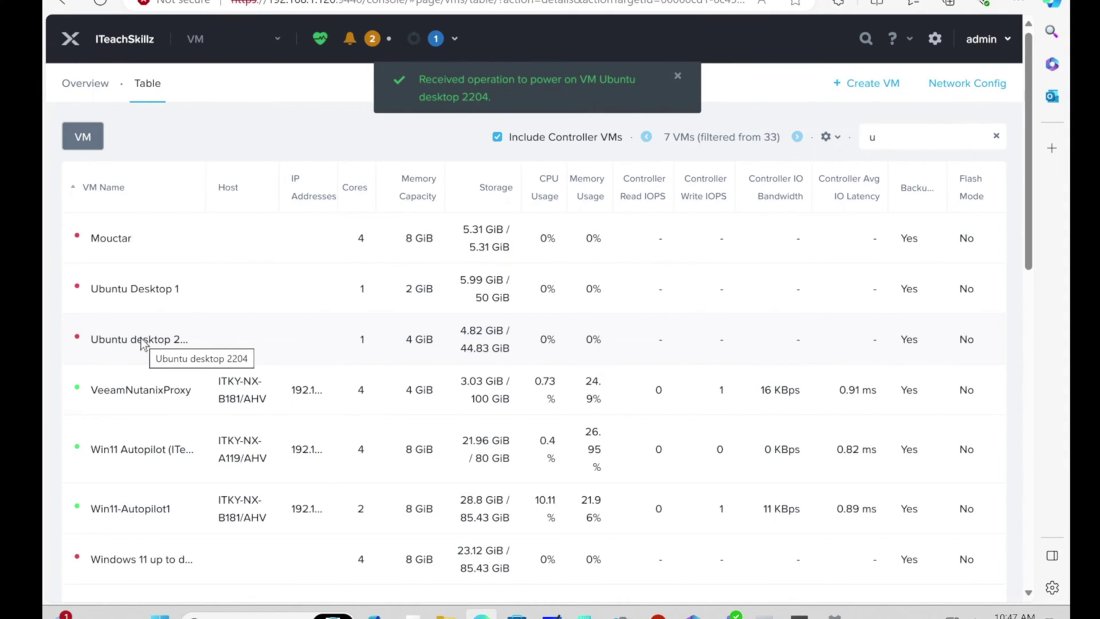
{"action": "right_click", "coordinate": [144, 344]}
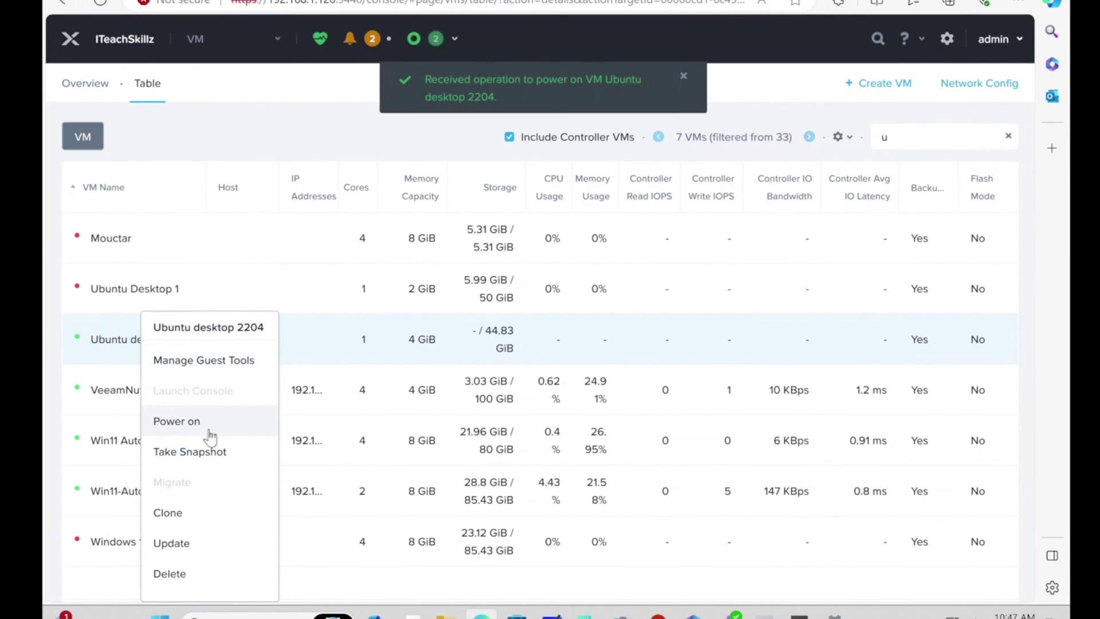
{"action": "left_click", "coordinate": [135, 337]}
{"action": "right_click", "coordinate": [135, 338]}
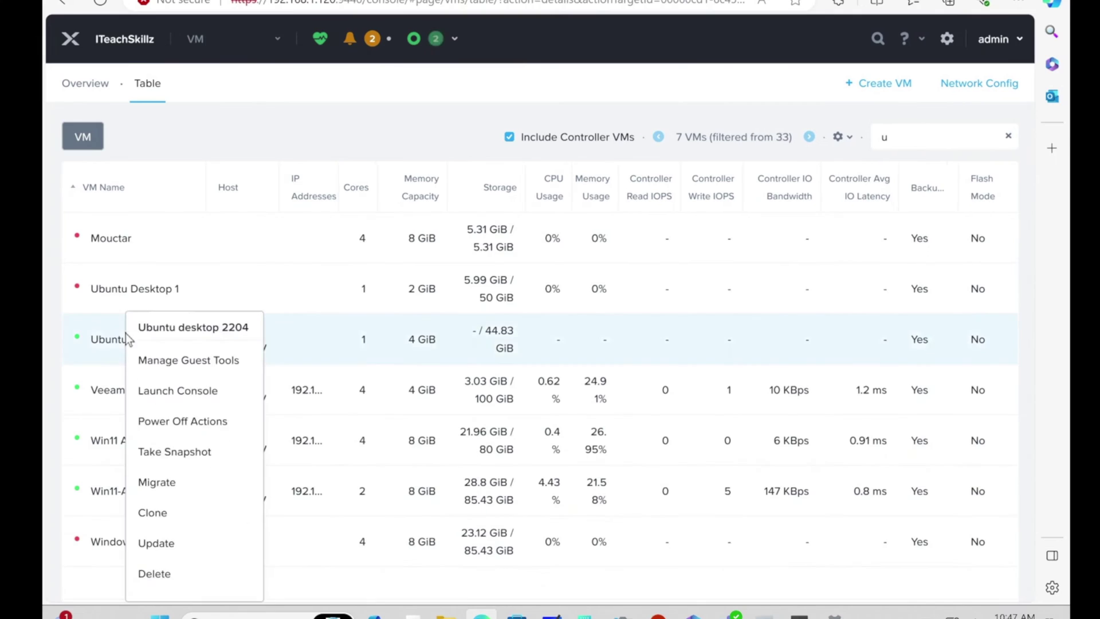
{"action": "left_click", "coordinate": [181, 400]}
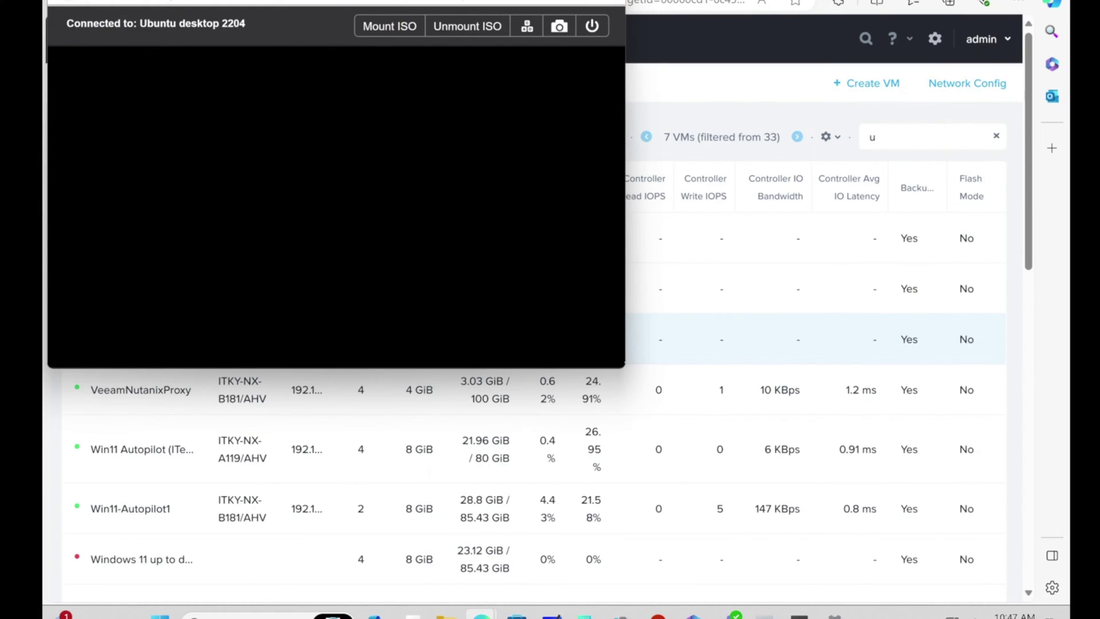
Step: Maximize the Ubuntu desktop 2204 console window by double-clicking its title bar
{"action": "double_click", "coordinate": [510, 3]}
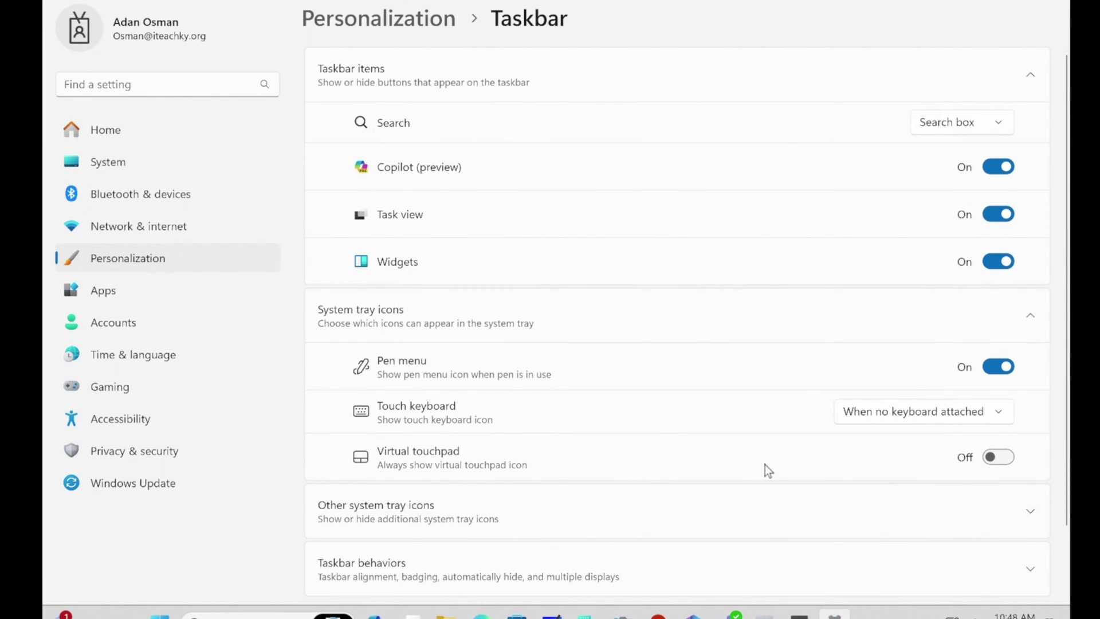
Step: Under Taskbar behaviors, enable 'Automatically hide the taskbar'
{"action": "scroll", "coordinate": [765, 467], "scroll_direction": "down", "scroll_amount": 2}
{"action": "left_click", "coordinate": [518, 490]}
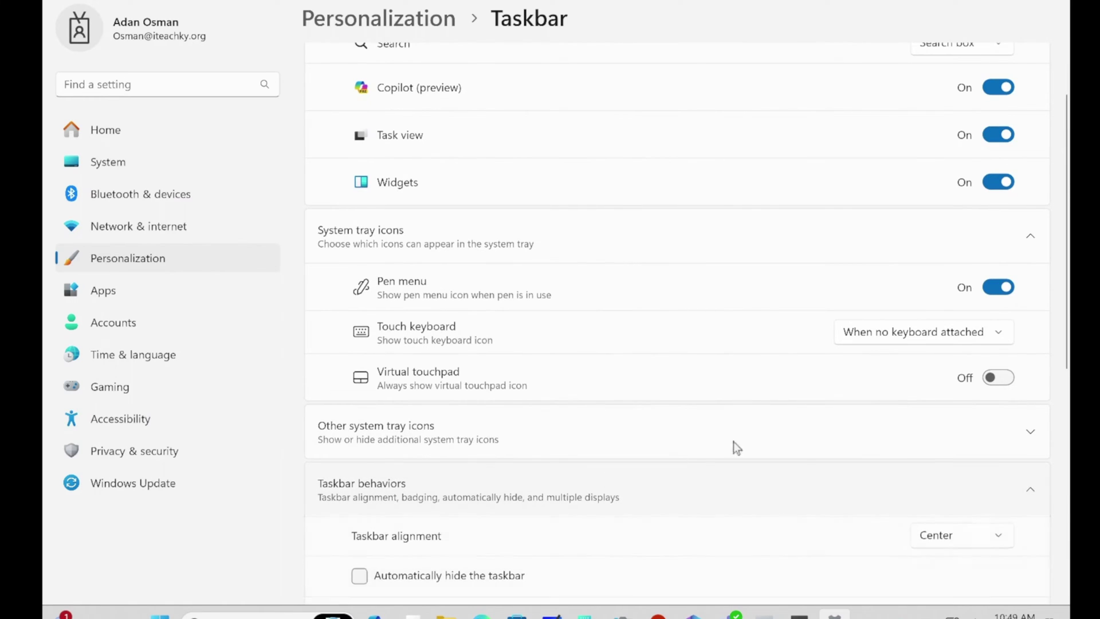
{"action": "scroll", "coordinate": [771, 532], "scroll_direction": "down", "scroll_amount": 2}
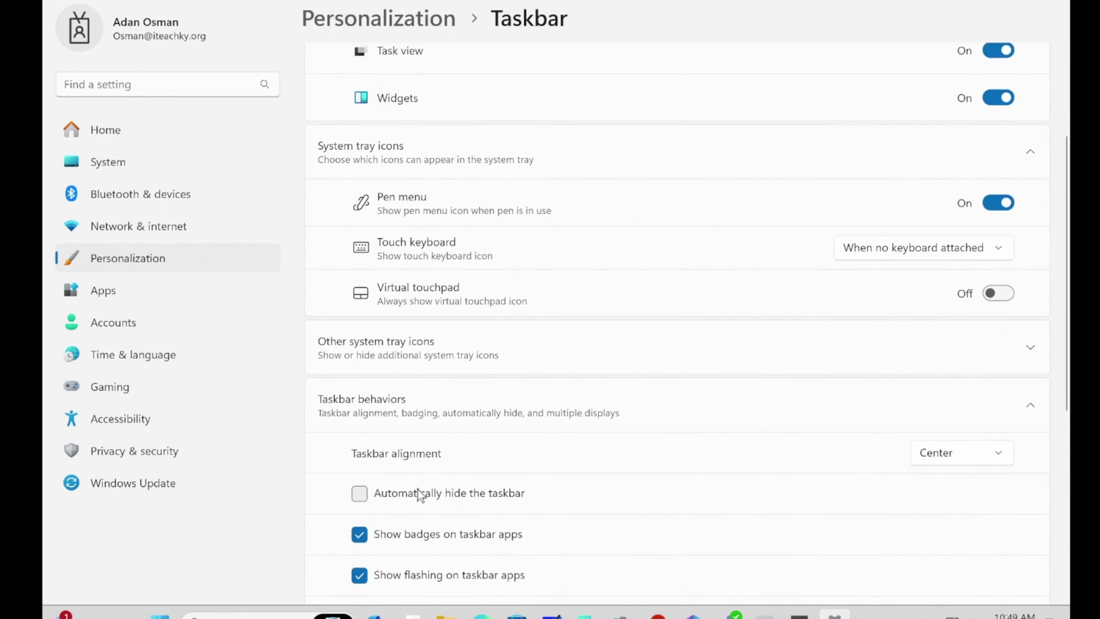
{"action": "left_click", "coordinate": [420, 496]}
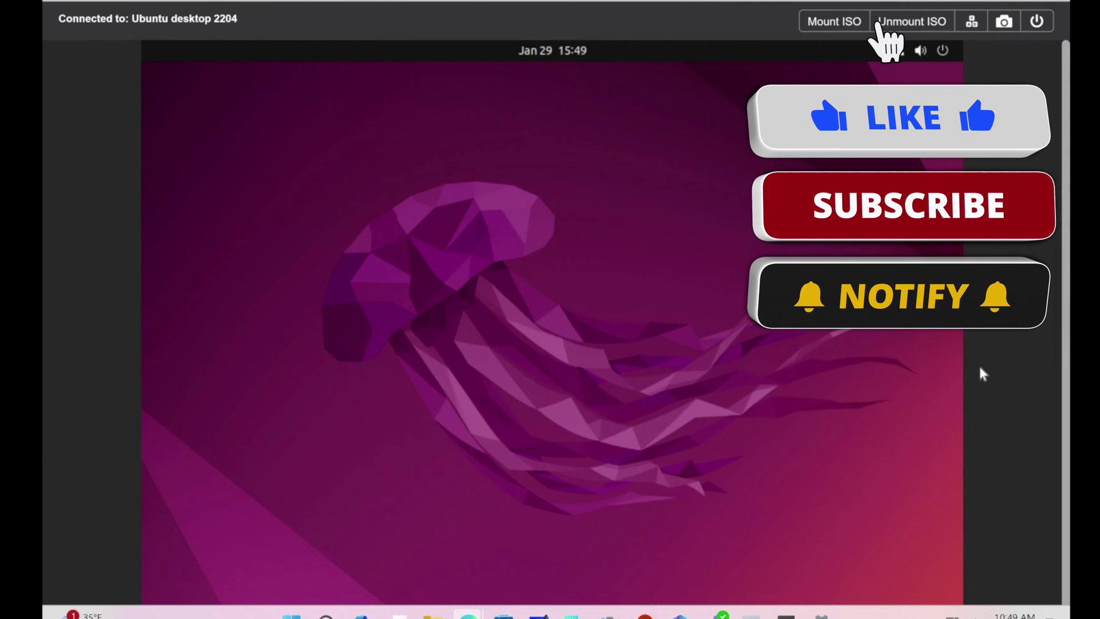
Step: Wait in the console until the Ubuntu installer Welcome screen shows with English selected
{"action": "scroll", "coordinate": [1063, 344], "scroll_direction": "down", "scroll_amount": 1}
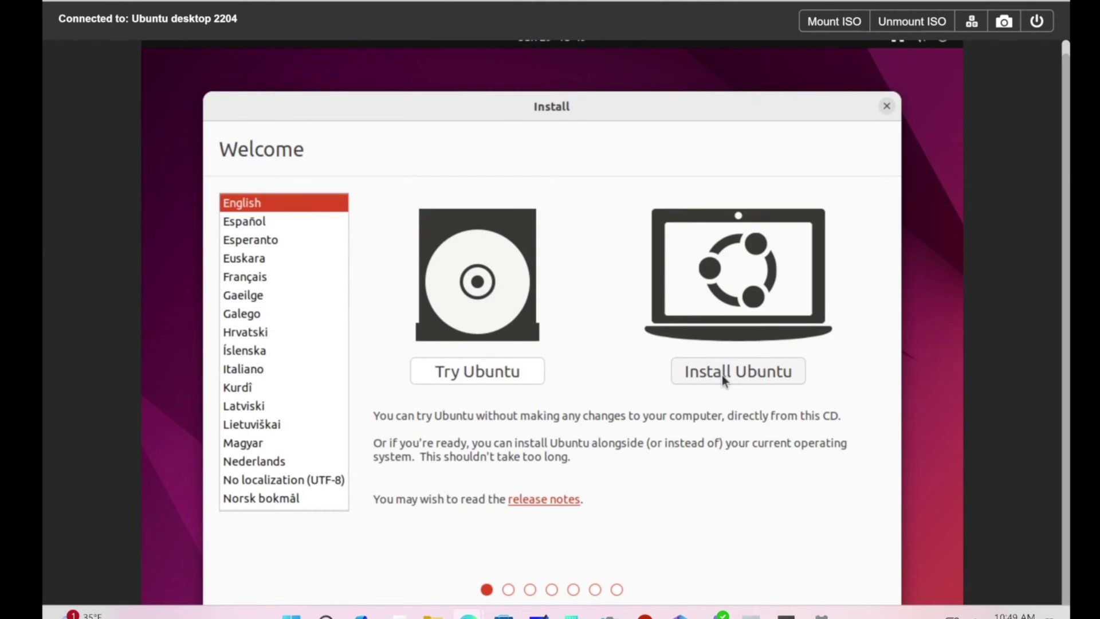
Step: Start Install Ubuntu, keeping the English (US) keyboard layout and normal installation with updates
{"action": "left_click", "coordinate": [722, 375]}
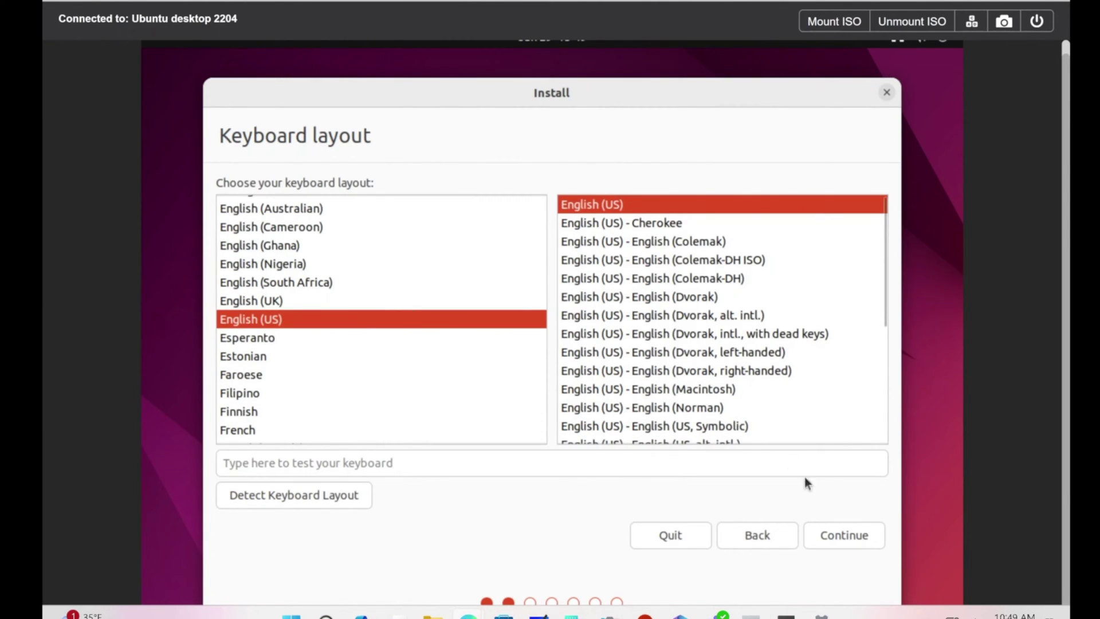
{"action": "left_click", "coordinate": [854, 542]}
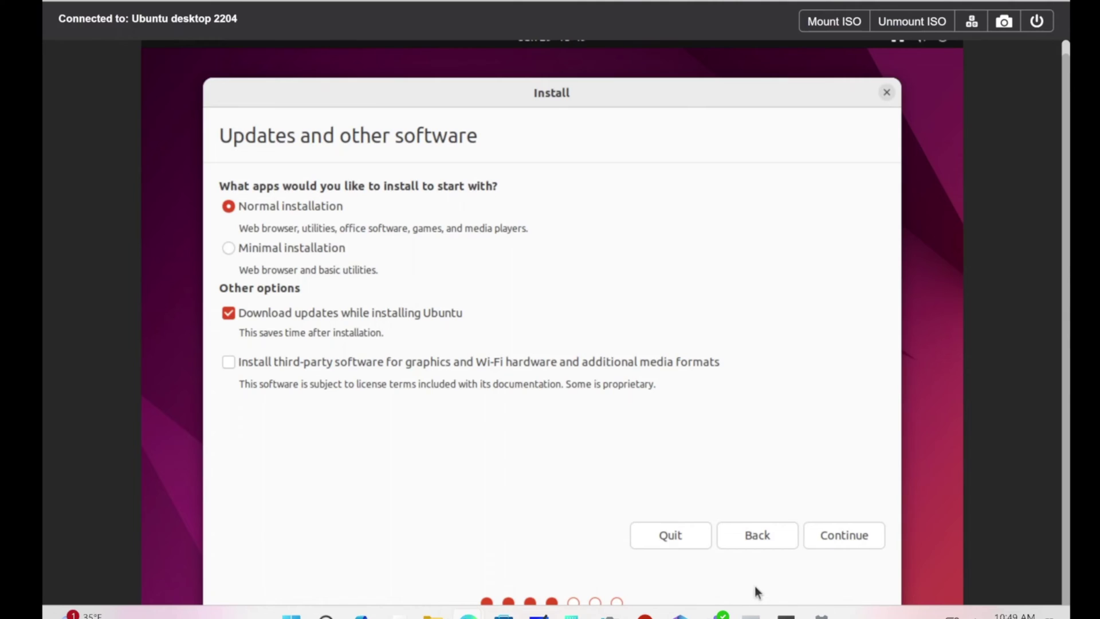
{"action": "left_click", "coordinate": [840, 539]}
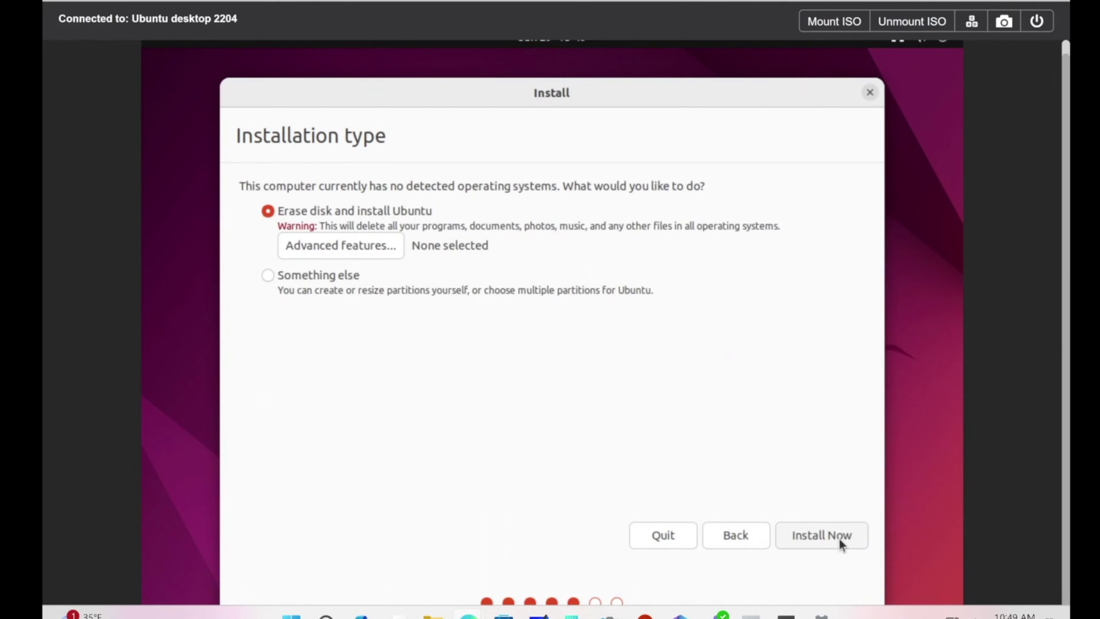
Step: Choose Install Now with Erase disk and confirm writing the partition changes to disk
{"action": "left_click", "coordinate": [809, 531]}
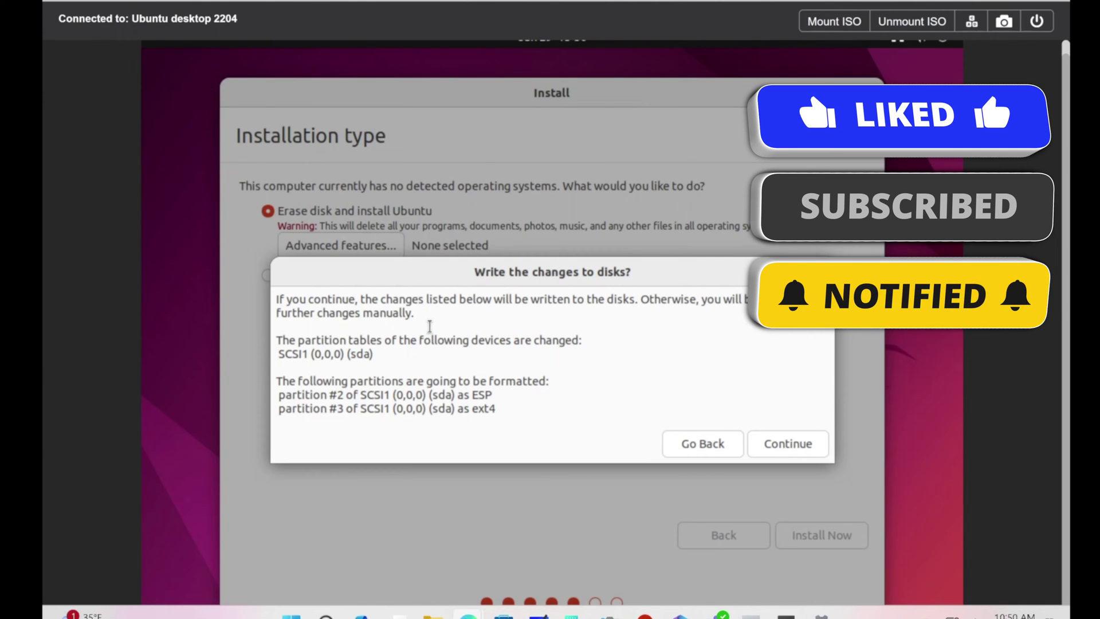
{"action": "left_click", "coordinate": [799, 443]}
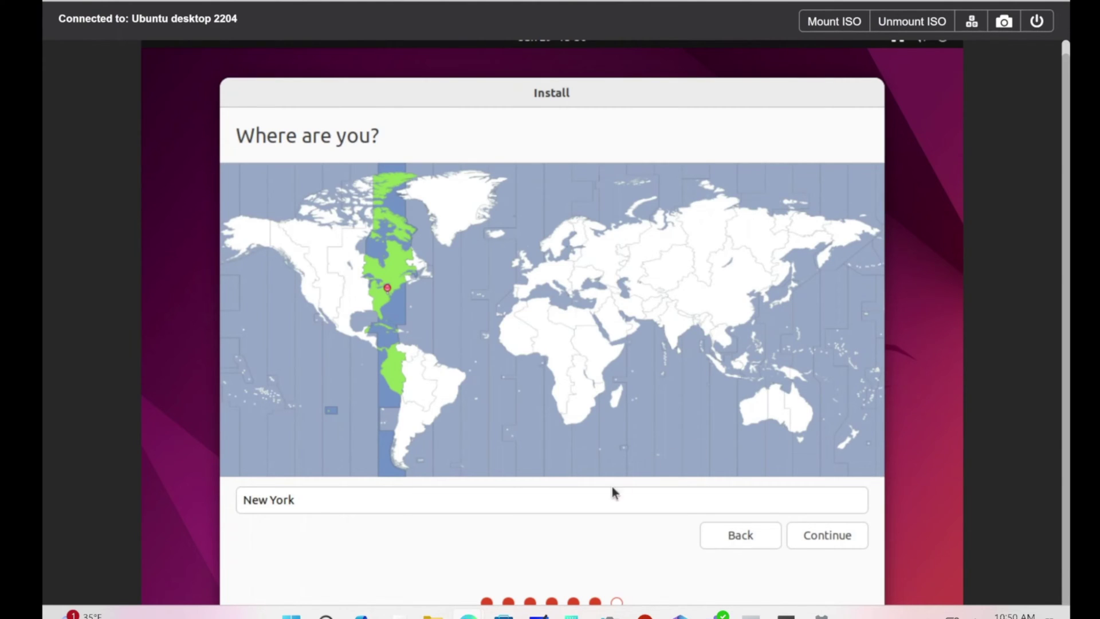
Step: Accept New York as the location and enter the user's name on Who are you?
{"action": "left_click", "coordinate": [849, 543]}
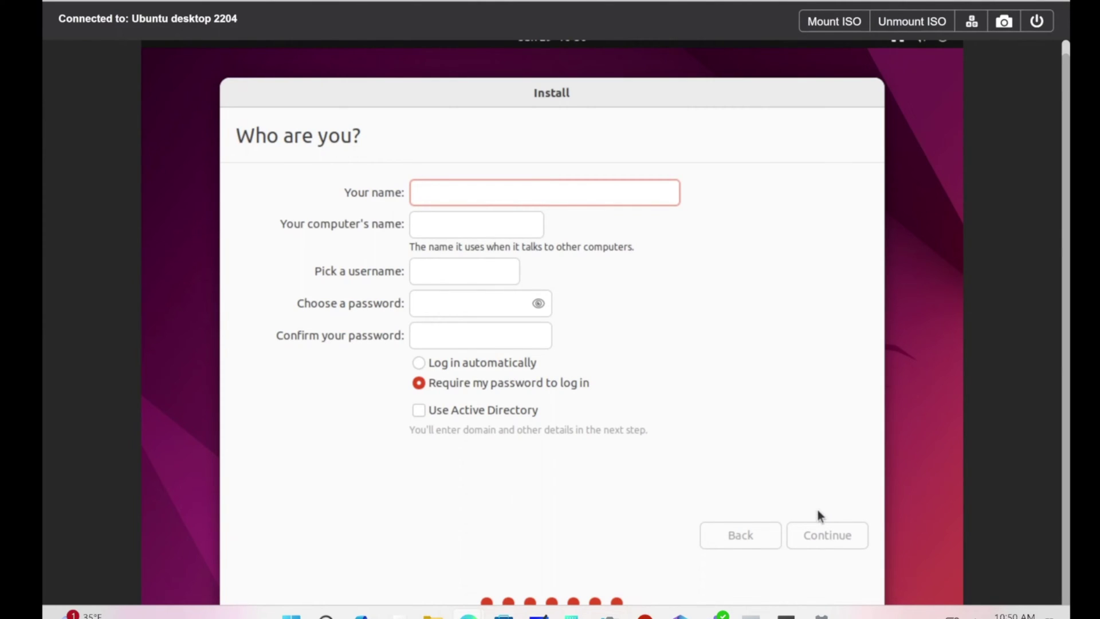
{"action": "type", "text": "I"}
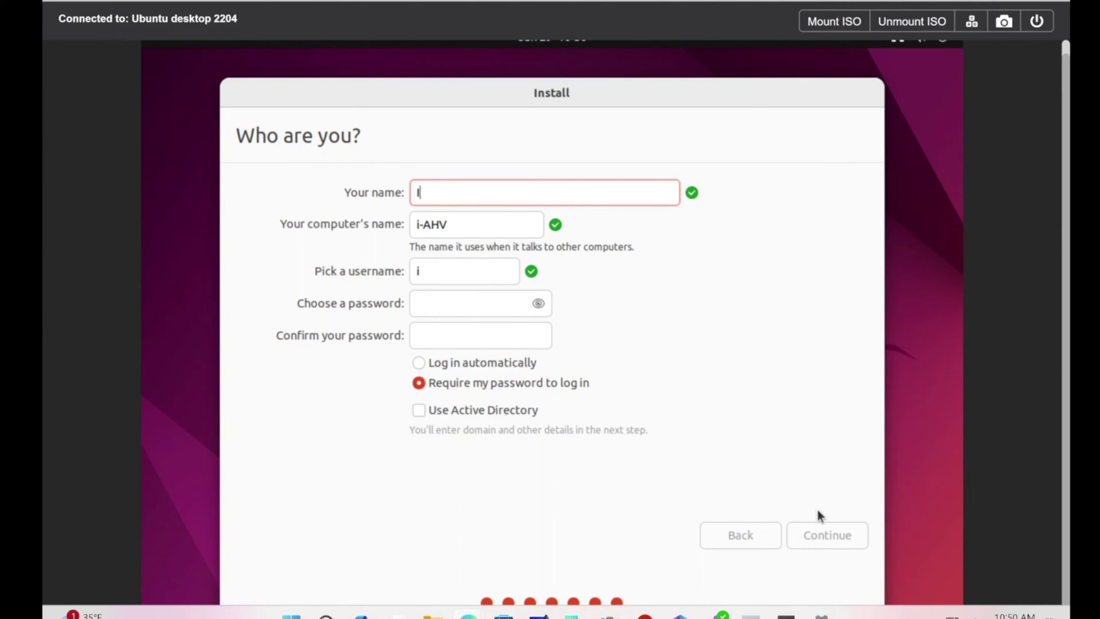
{"action": "type", "text": "Teach"}
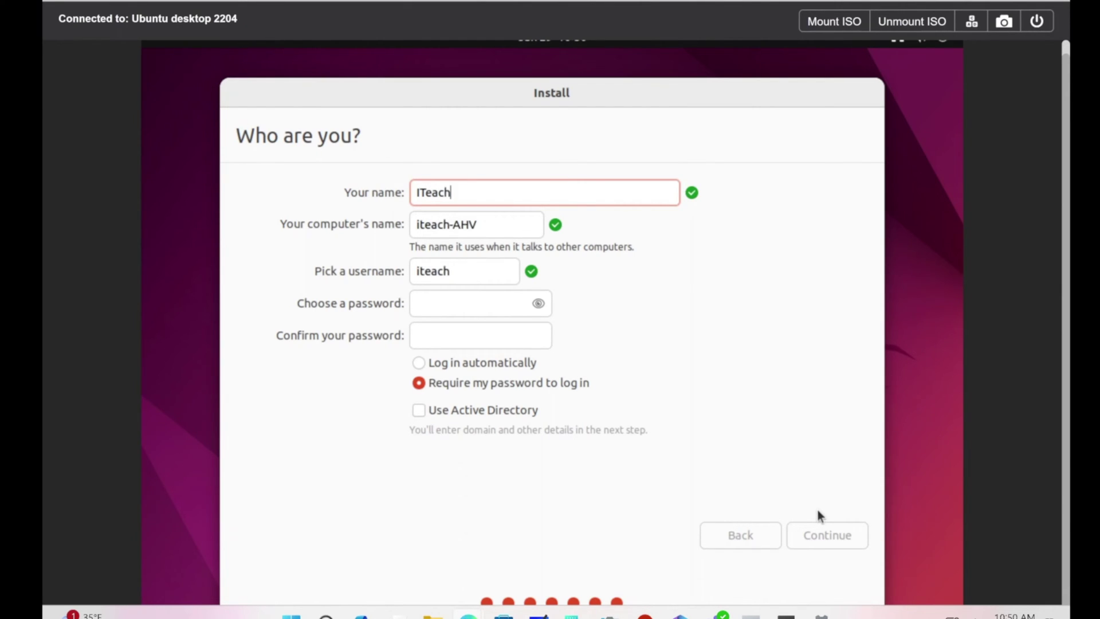
{"action": "type", "text": "skill"}
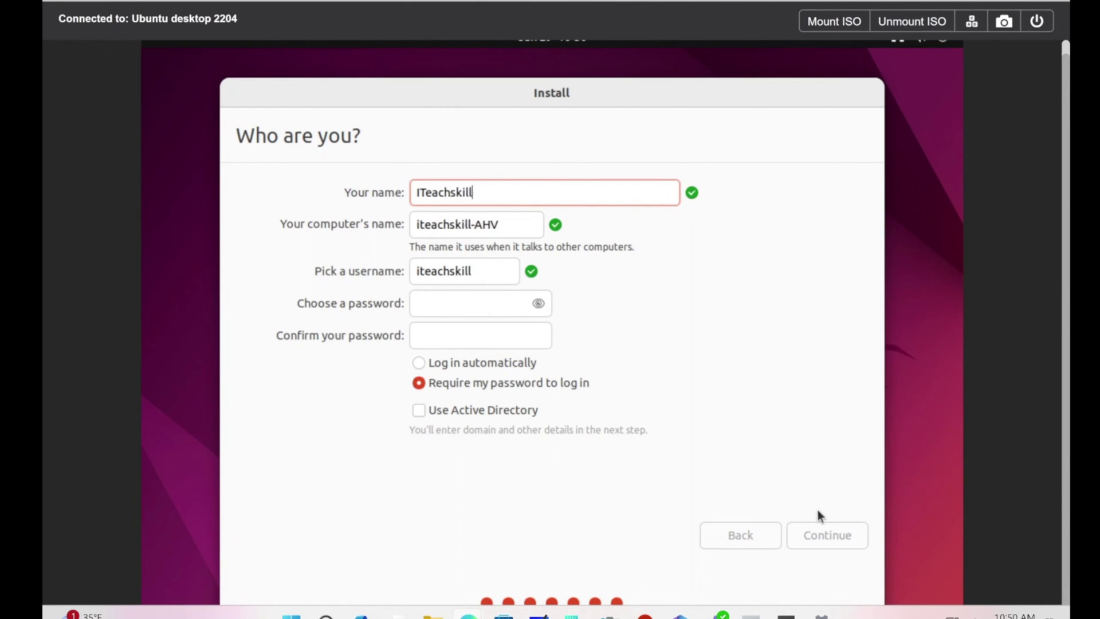
{"action": "type", "text": "z"}
Step: Enter the account's strong password and confirm it
{"action": "left_click", "coordinate": [441, 303]}
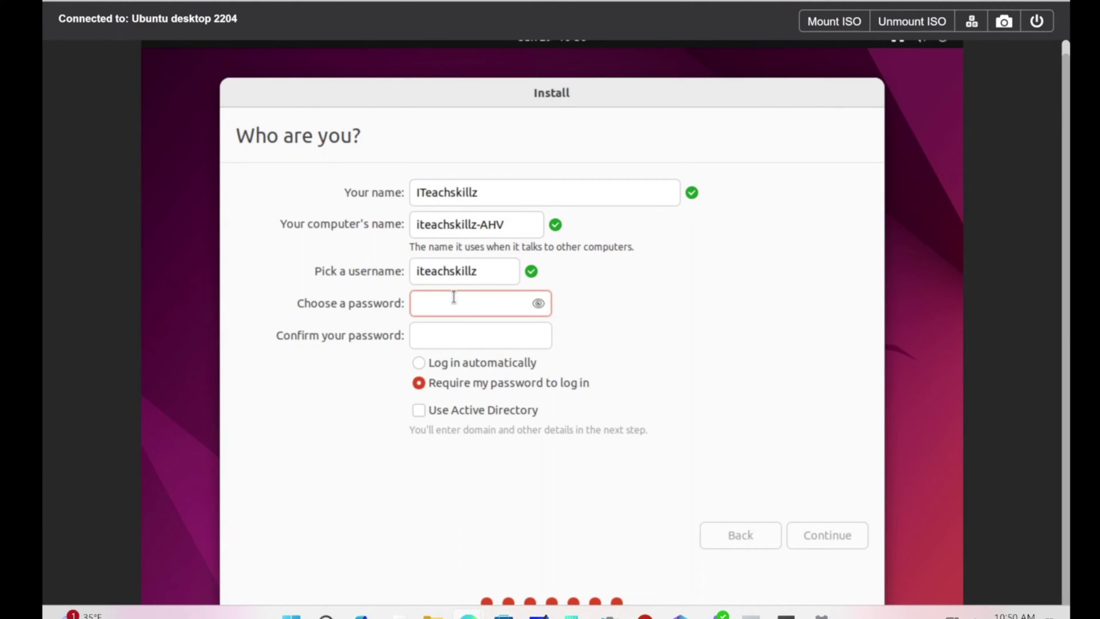
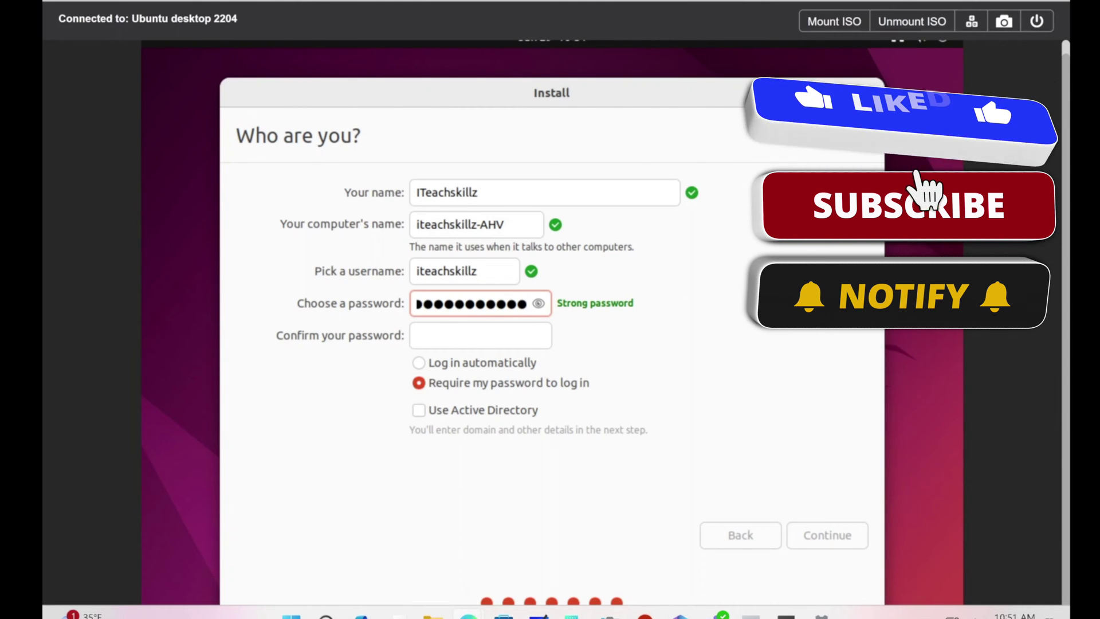
{"action": "left_click", "coordinate": [504, 329]}
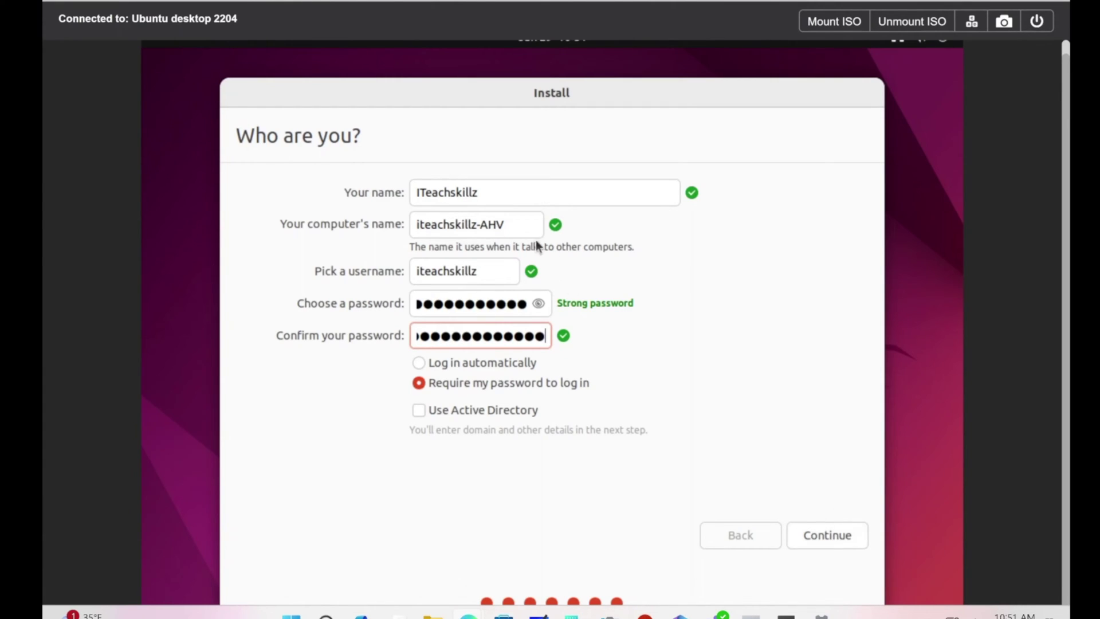
Step: Rename the computer to Itky-ubuntu-d1 and start the installation
{"action": "left_click_drag", "start_coordinate": [525, 226], "coordinate": [315, 189]}
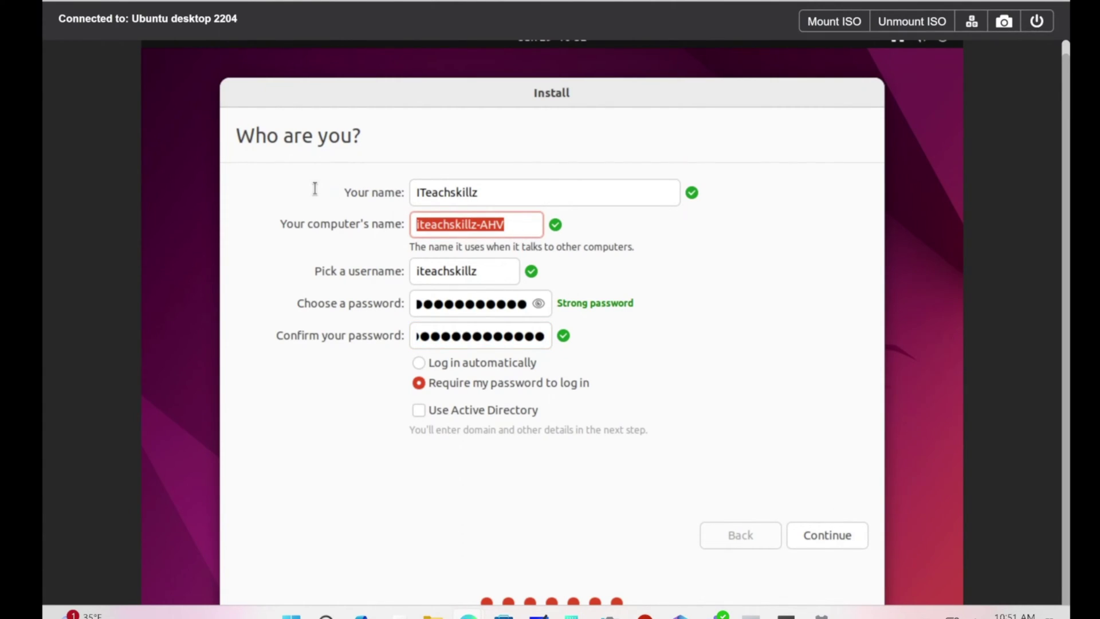
{"action": "type", "text": "I"}
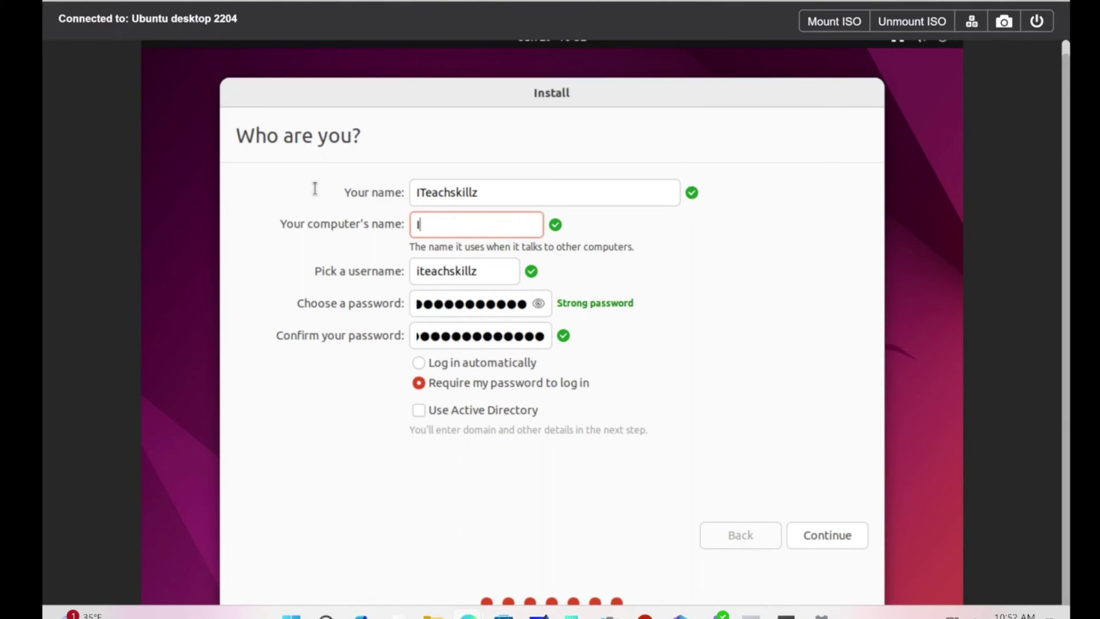
{"action": "type", "text": "tky-"}
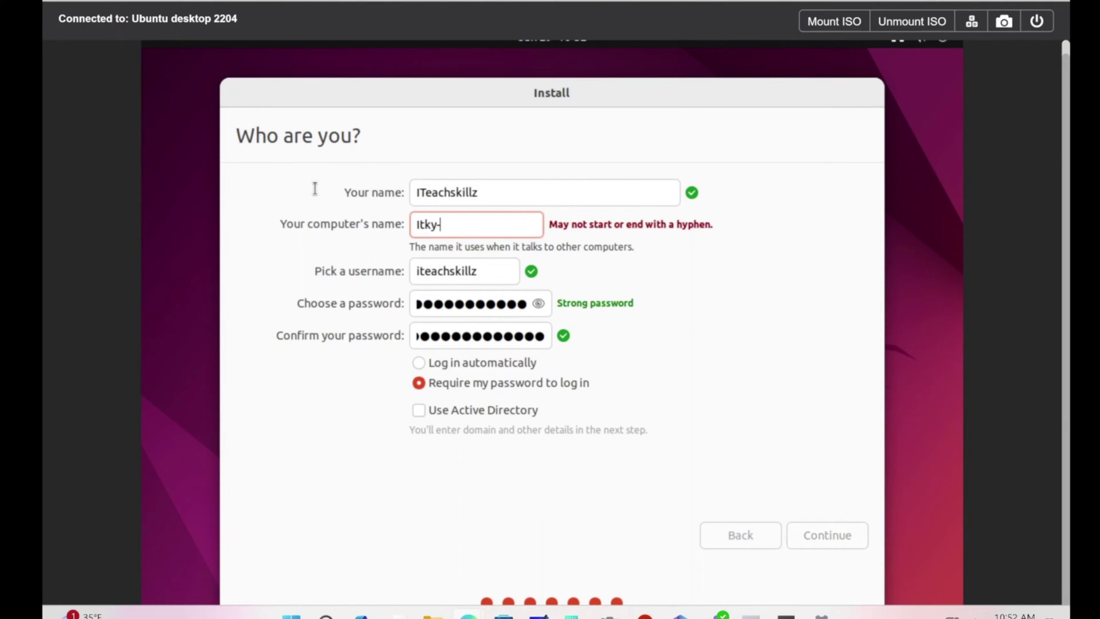
{"action": "type", "text": "ub"}
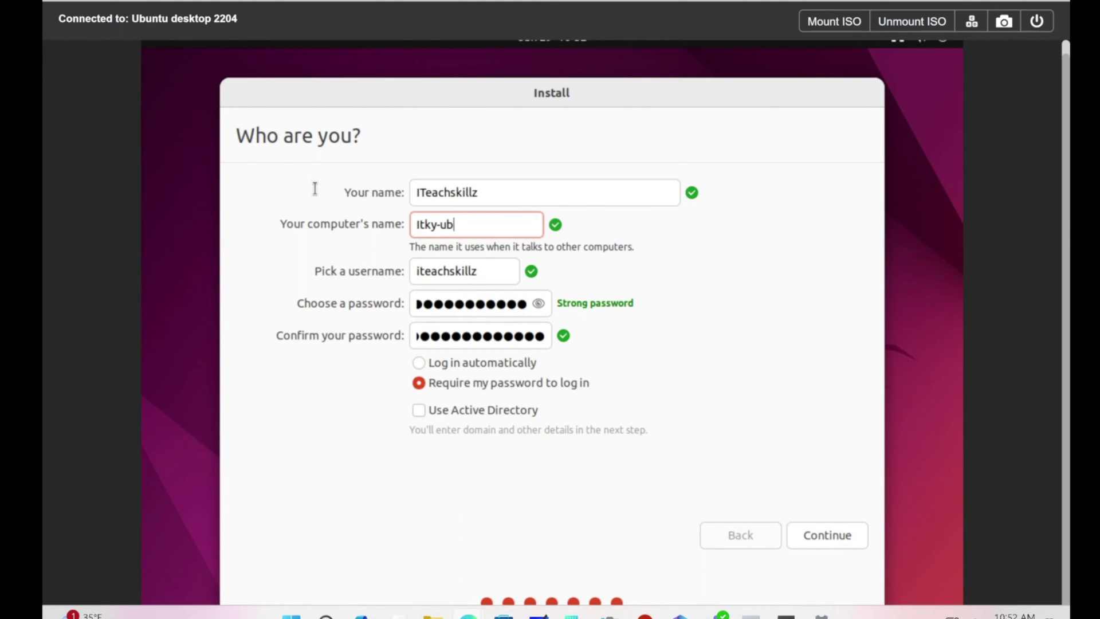
{"action": "type", "text": "untu-"}
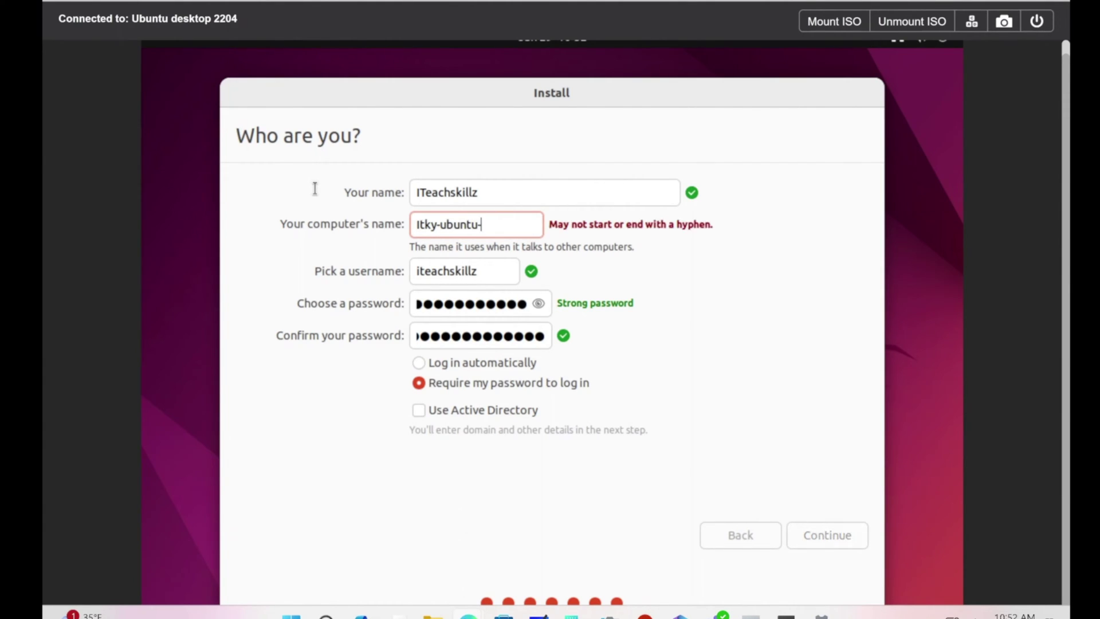
{"action": "type", "text": "ds1"}
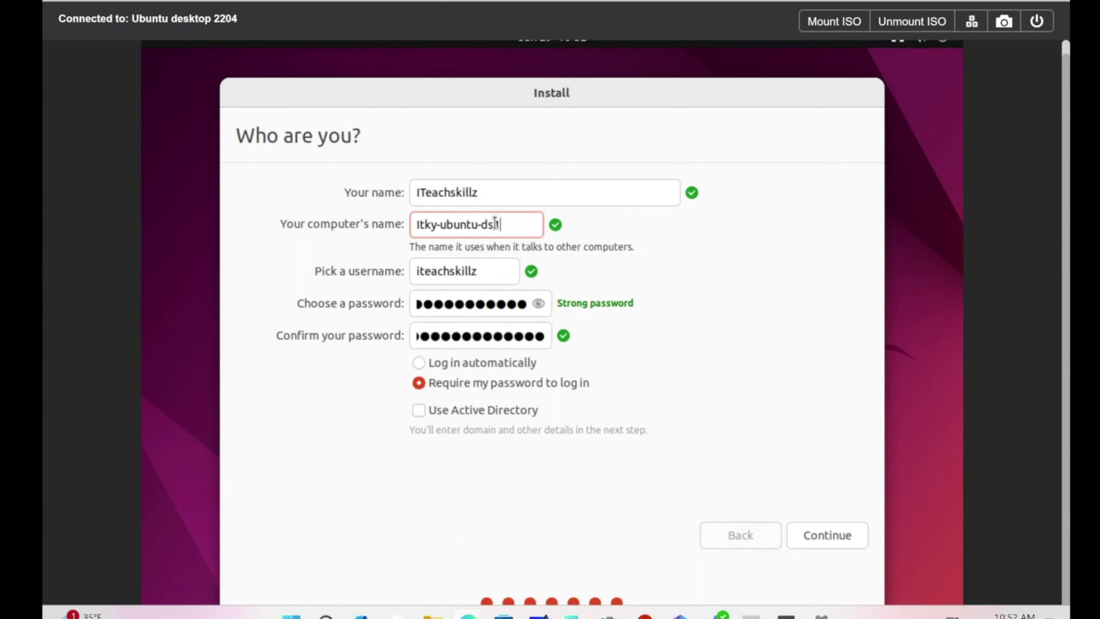
{"action": "key", "text": "BackSpace"}
{"action": "left_click", "coordinate": [832, 537]}
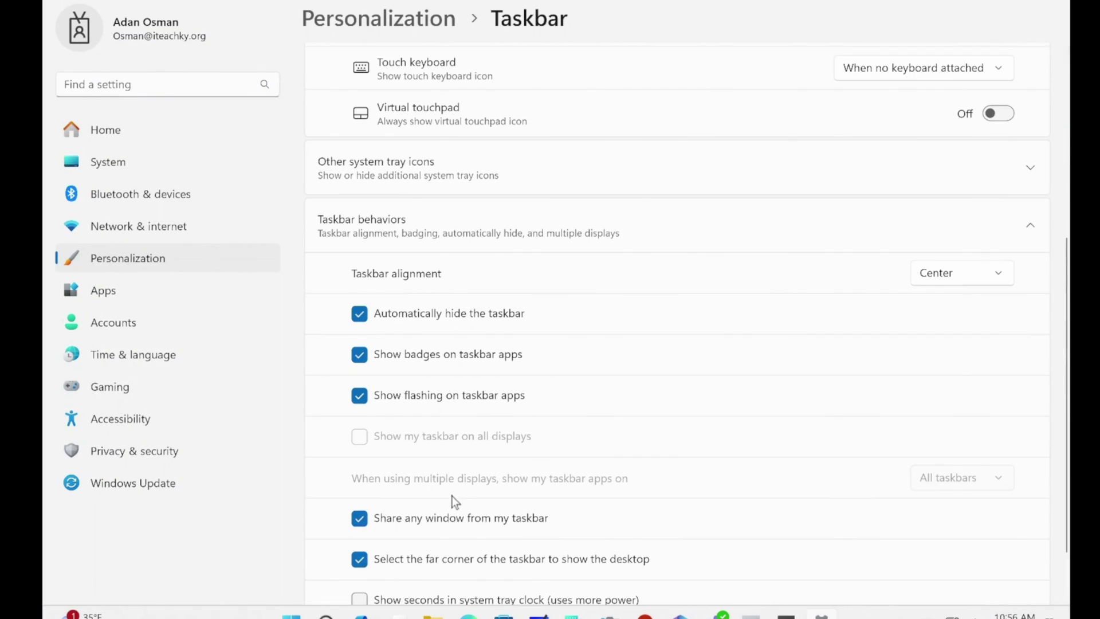
{"action": "scroll", "coordinate": [454, 442], "scroll_direction": "down", "scroll_amount": 3}
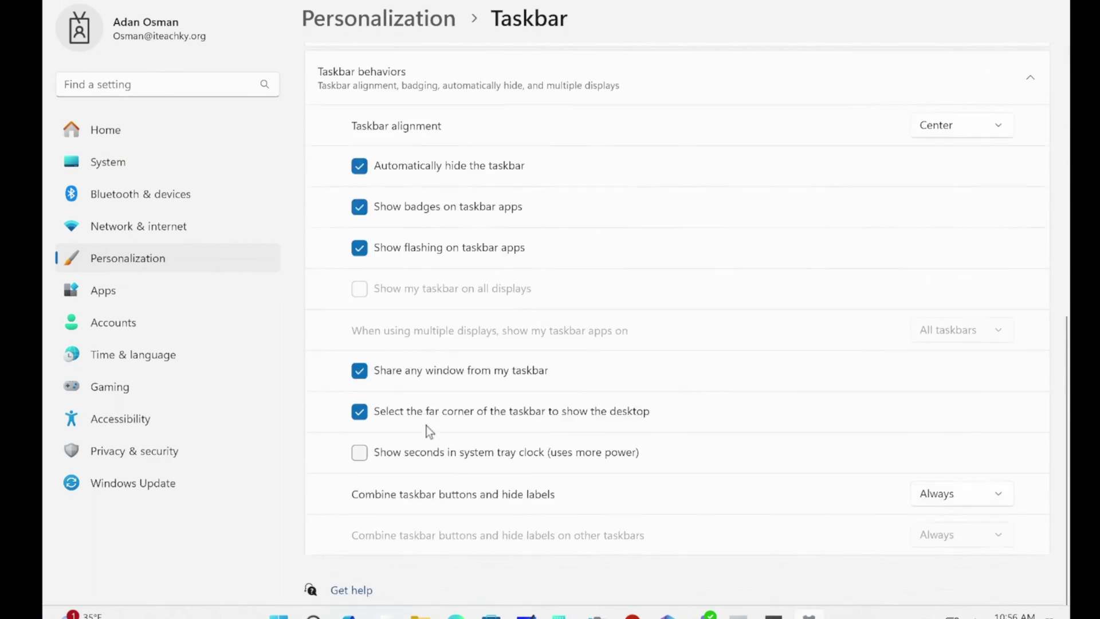
{"action": "scroll", "coordinate": [361, 386], "scroll_direction": "up", "scroll_amount": 4}
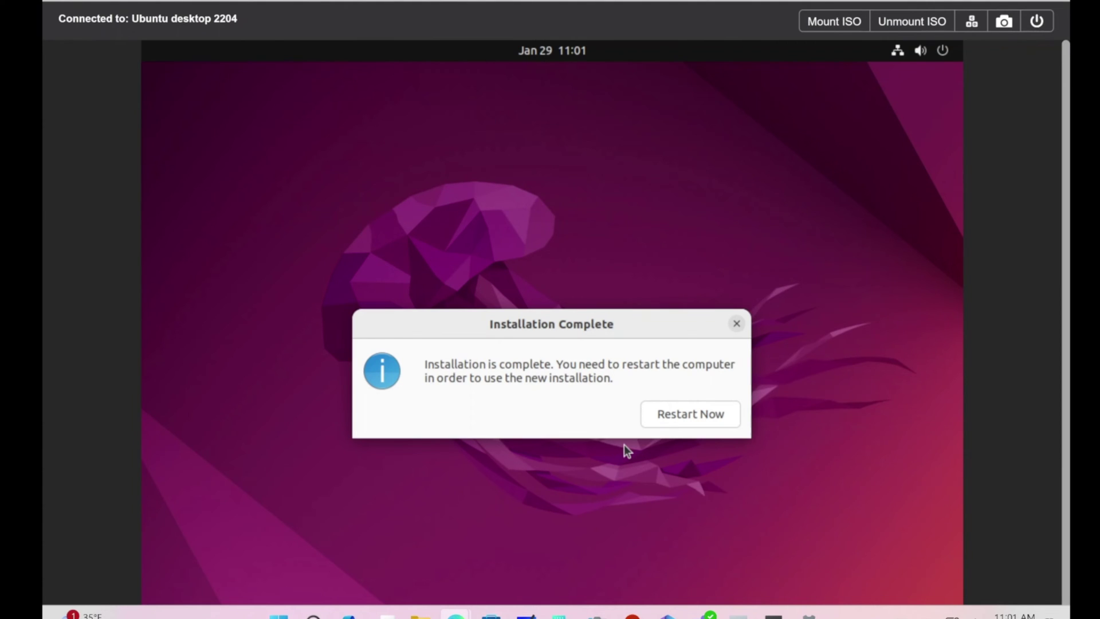
Step: Restart the VM from the Installation Complete dialog
{"action": "left_click", "coordinate": [714, 417]}
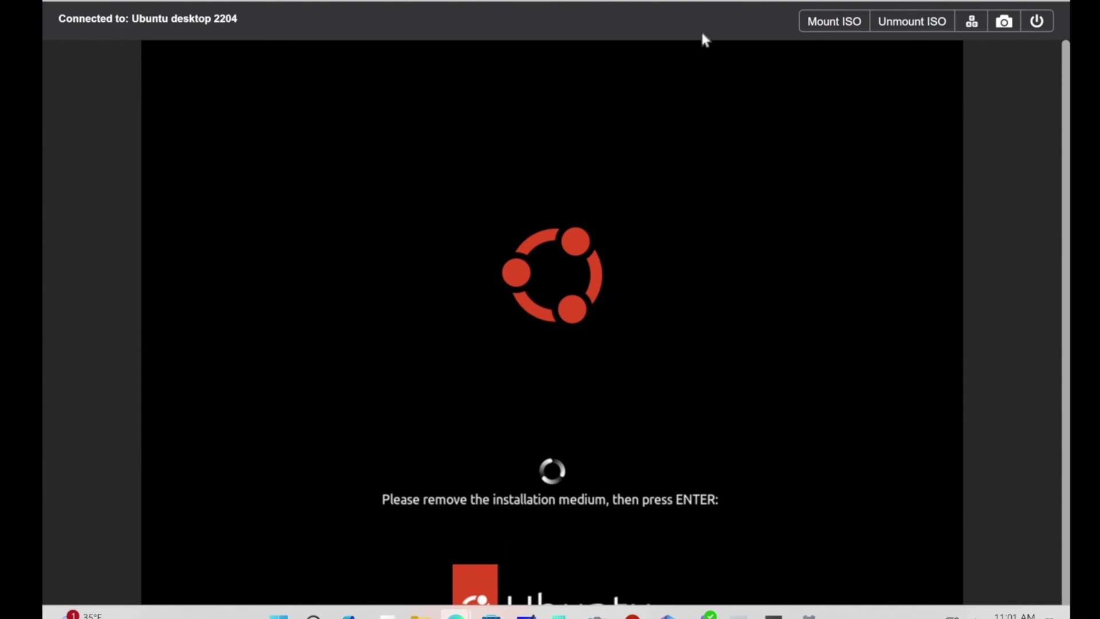
Step: Unmount the Ubuntu Desktop 22 04 3 ISO from the ide.0 CD-ROM drive
{"action": "left_click", "coordinate": [894, 28]}
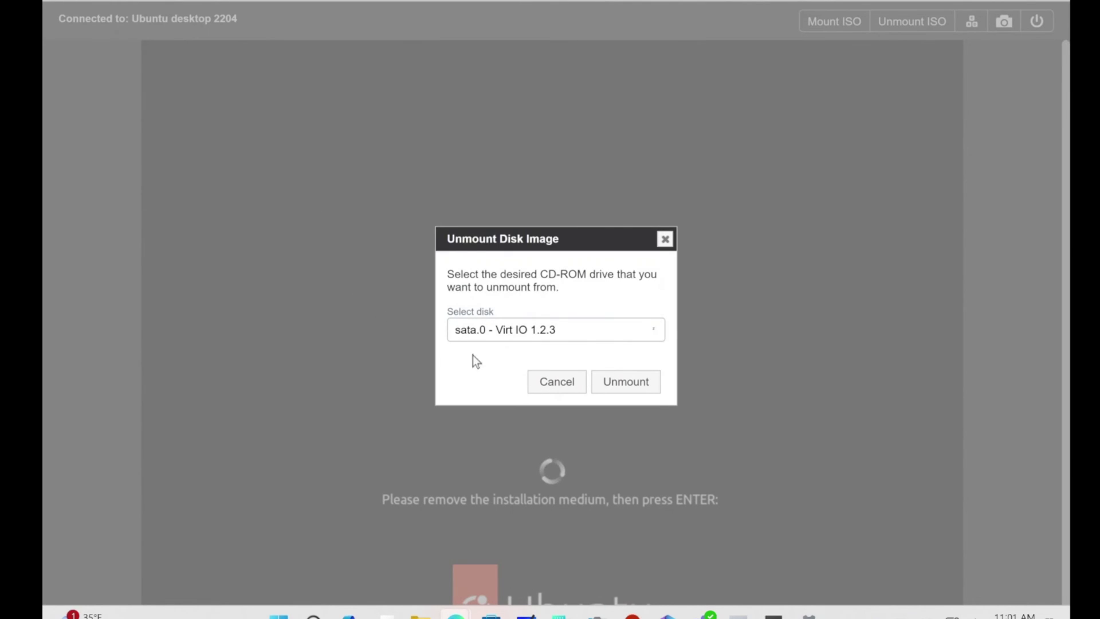
{"action": "left_click", "coordinate": [523, 335]}
{"action": "left_click", "coordinate": [529, 345]}
{"action": "left_click", "coordinate": [524, 333]}
{"action": "left_click", "coordinate": [565, 365]}
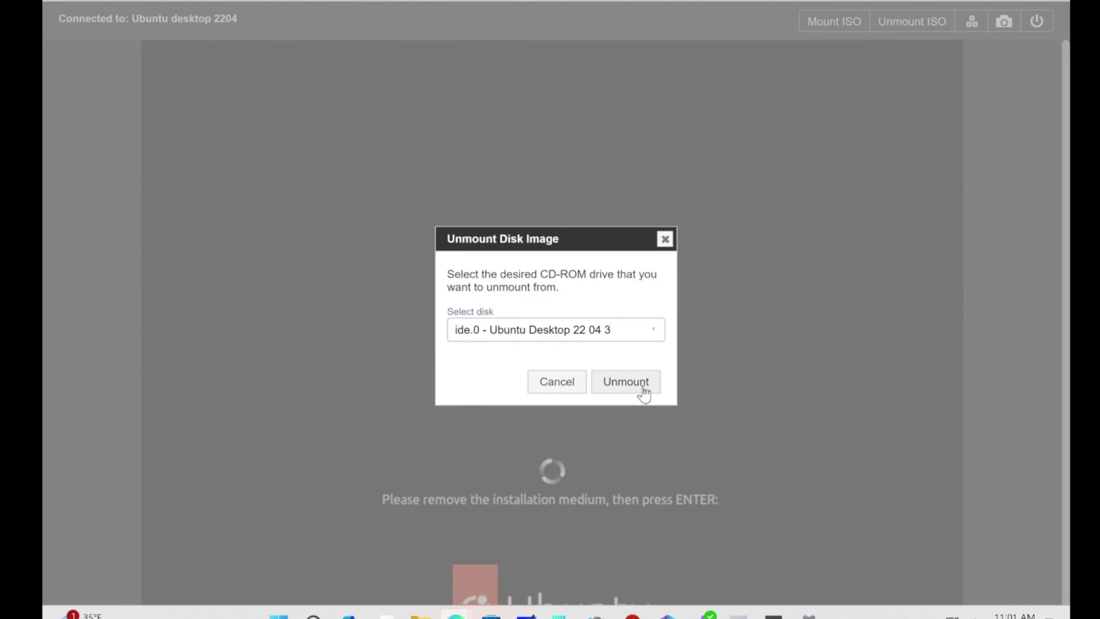
{"action": "left_click", "coordinate": [643, 387]}
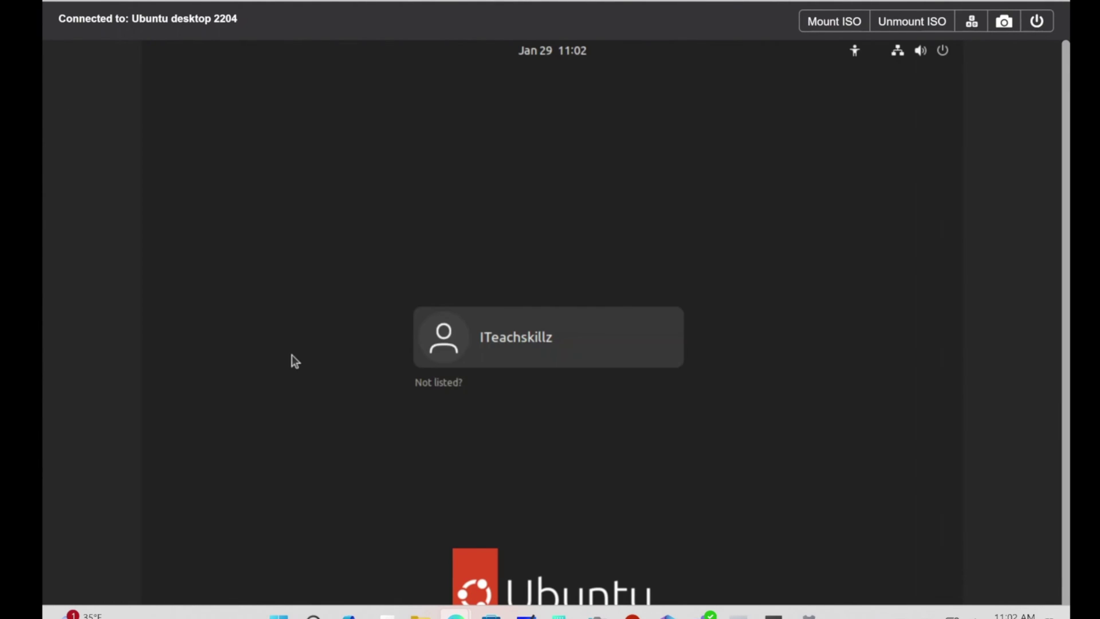
Step: Log in as the new user account with its password
{"action": "left_click", "coordinate": [527, 336]}
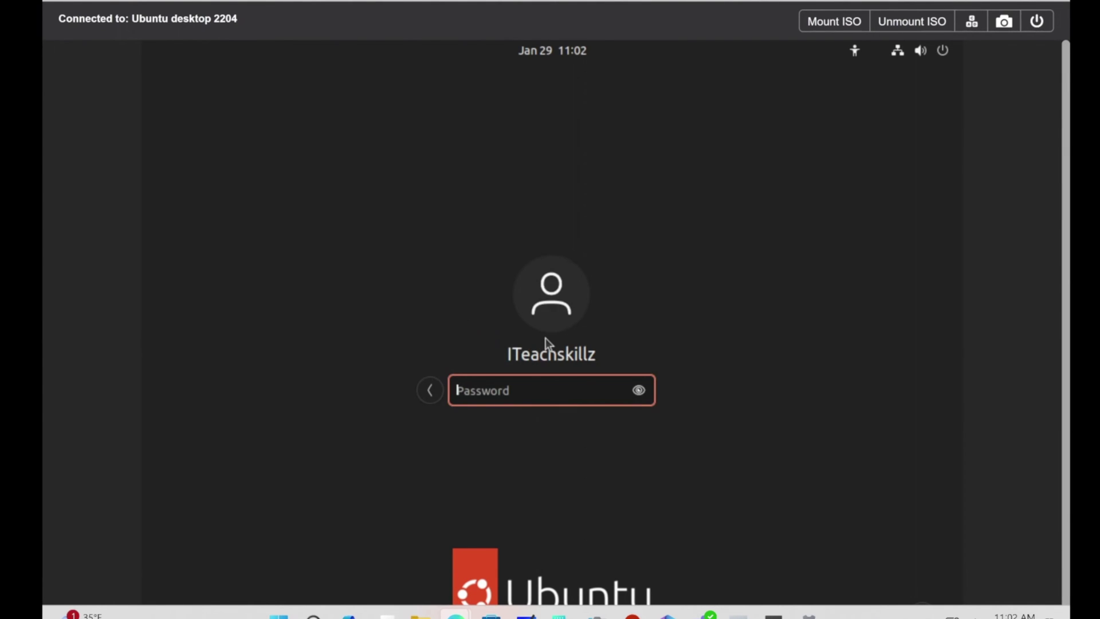
{"action": "type", "text": "*****"}
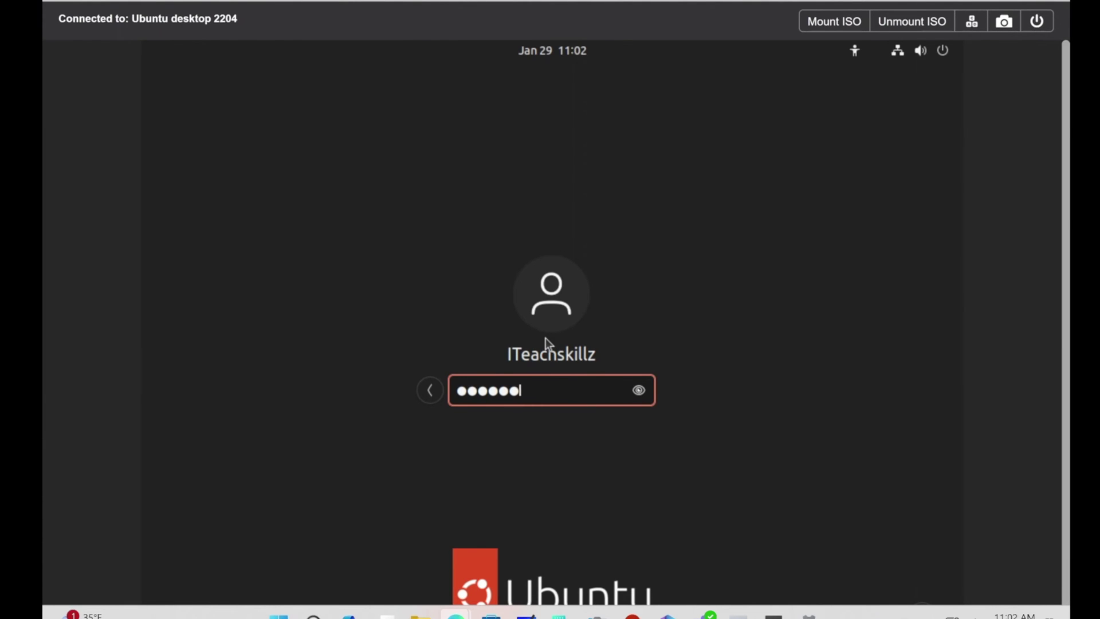
{"action": "type", "text": "*******"}
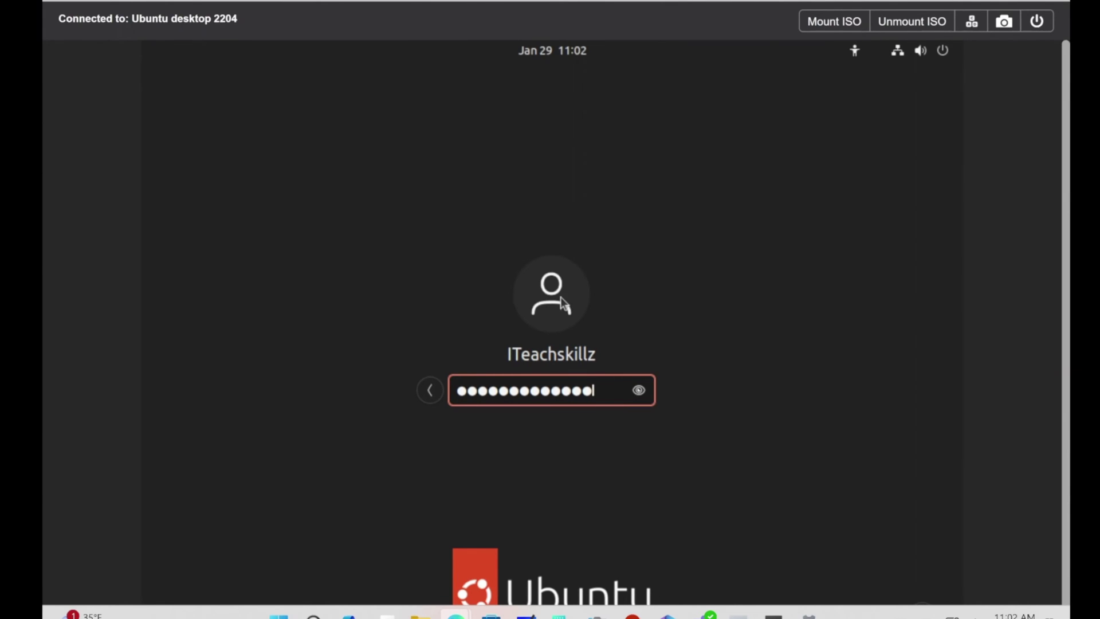
{"action": "key", "text": "Return"}
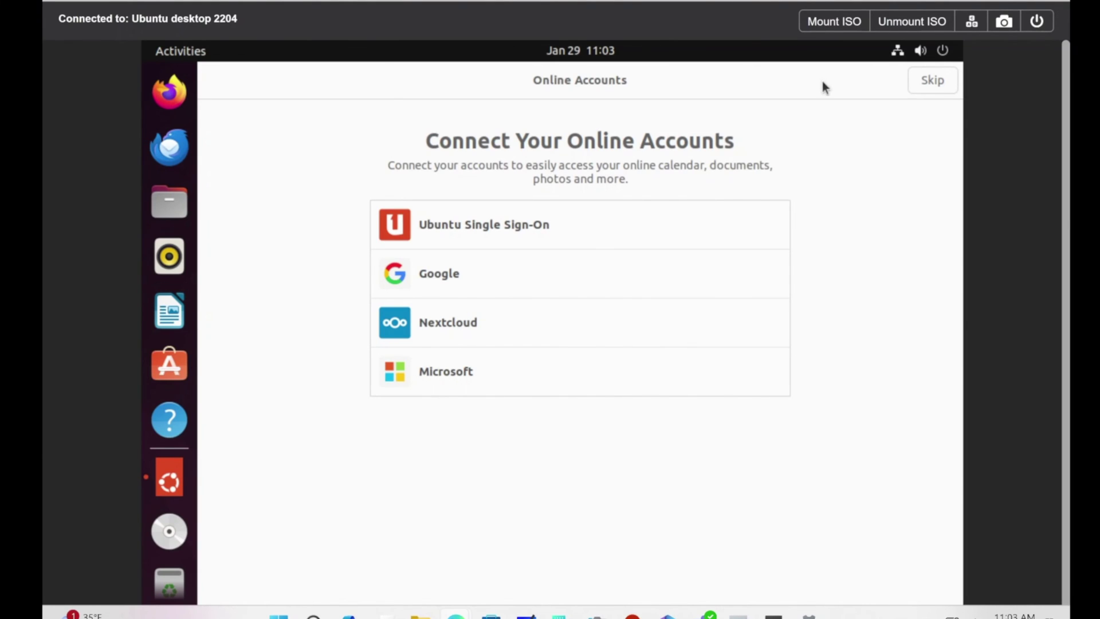
Step: Skip Online Accounts and Ubuntu Pro, then finish the Welcome to Ubuntu wizard
{"action": "left_click", "coordinate": [920, 81]}
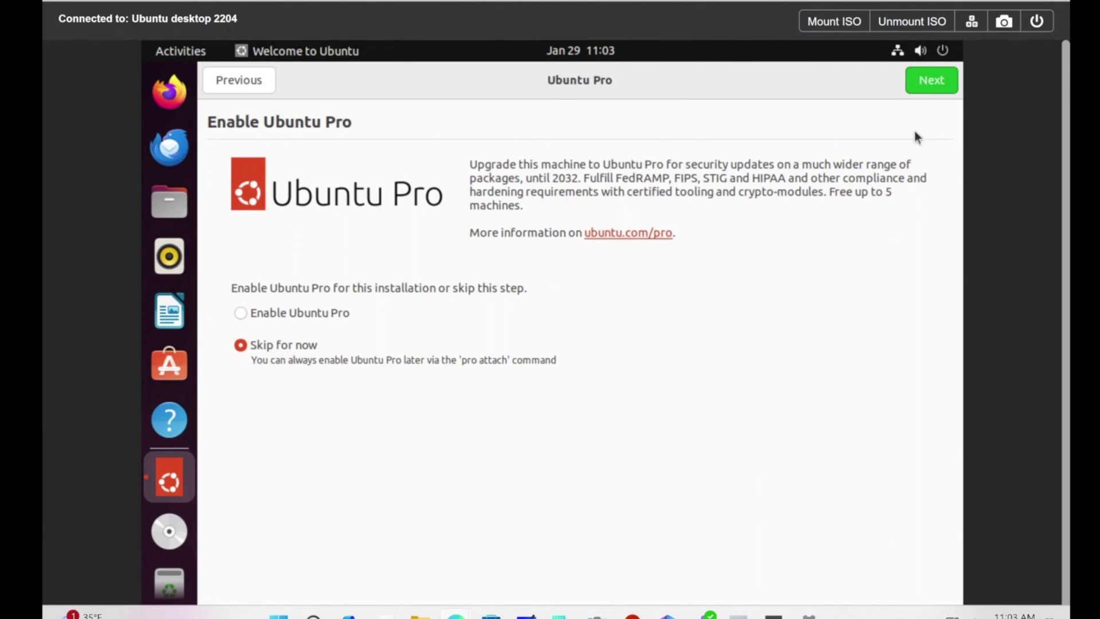
{"action": "left_click", "coordinate": [943, 83]}
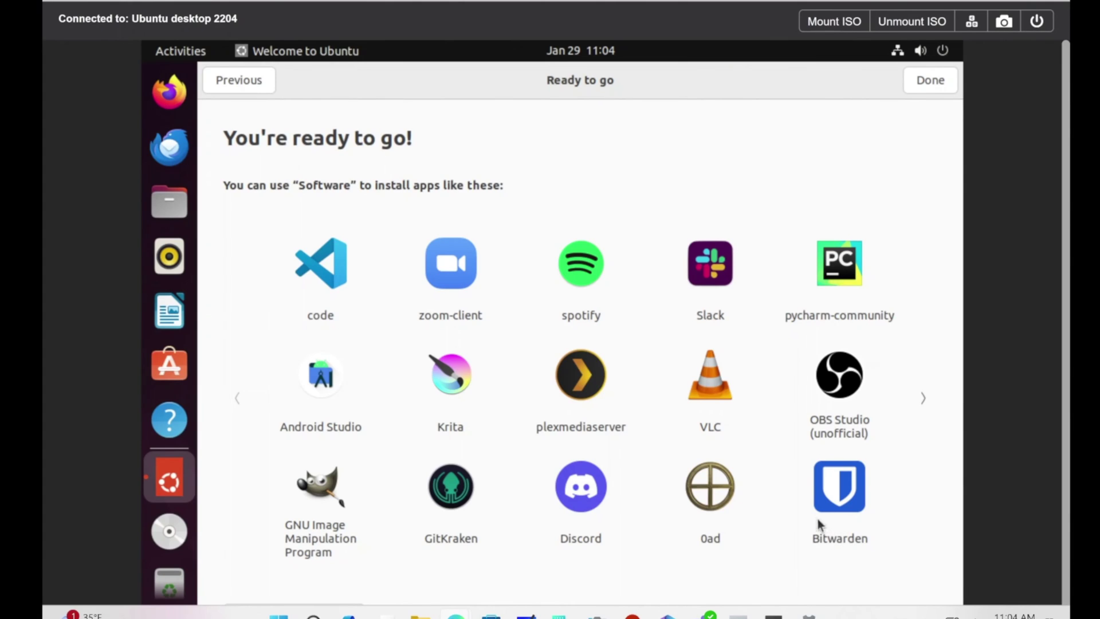
{"action": "left_click", "coordinate": [926, 82]}
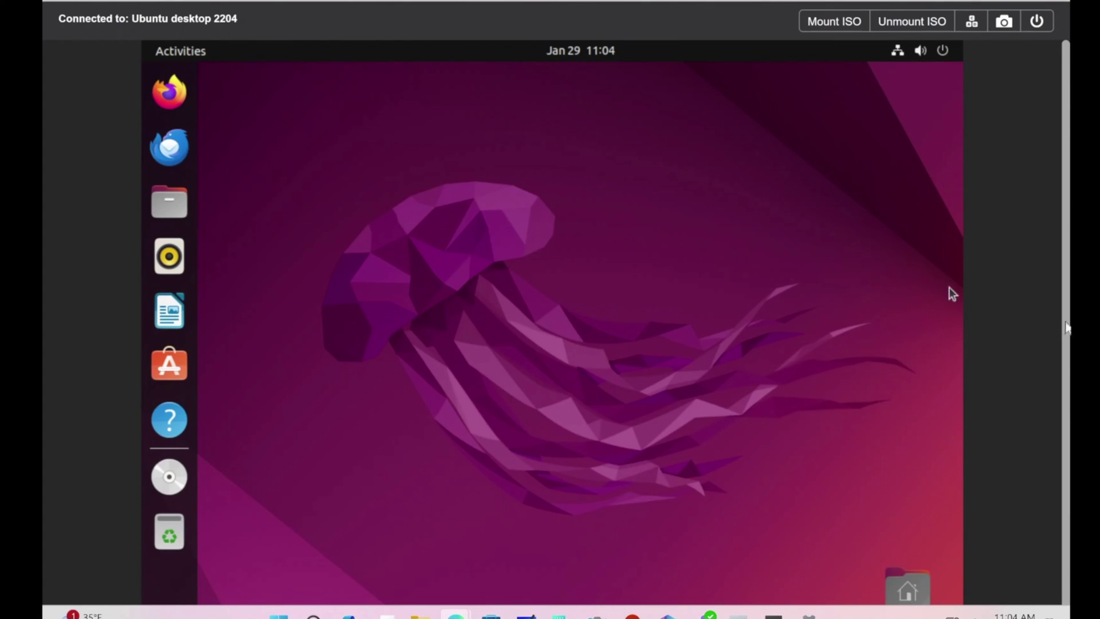
Step: Open the application grid, browse its pages, then launch the Camera app
{"action": "scroll", "coordinate": [1067, 344], "scroll_direction": "down", "scroll_amount": 1}
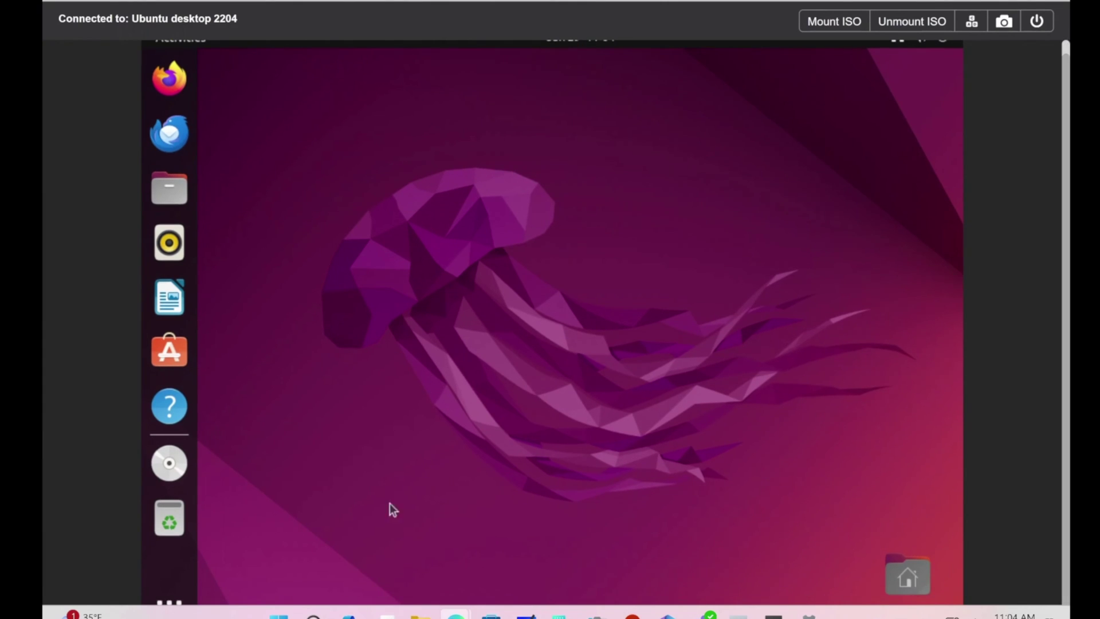
{"action": "left_click", "coordinate": [165, 599]}
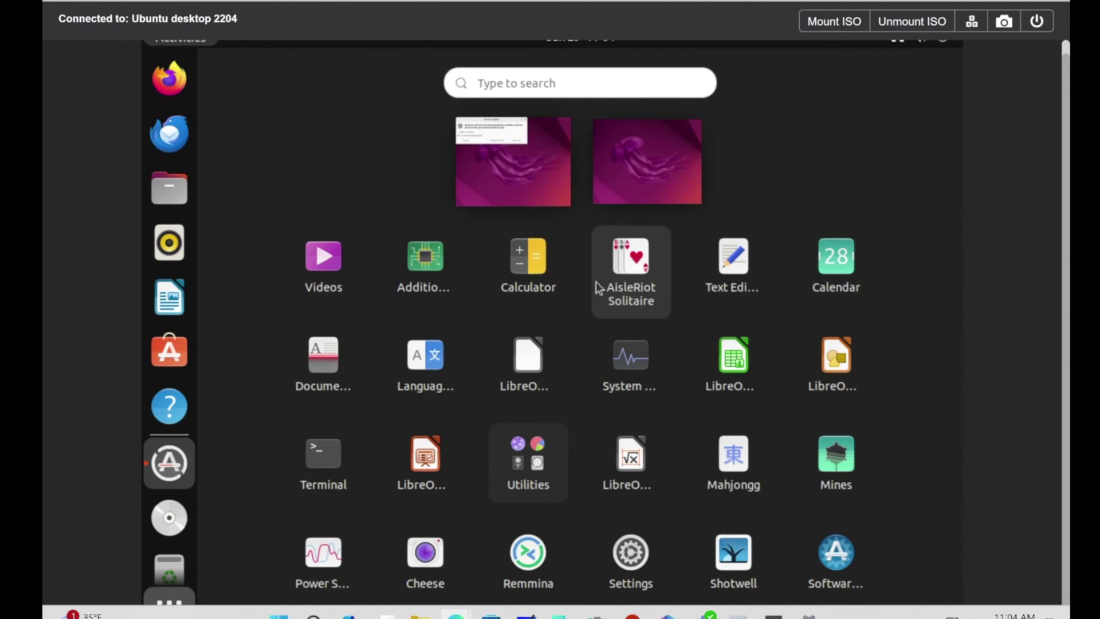
{"action": "scroll", "coordinate": [458, 353], "scroll_direction": "down", "scroll_amount": 1}
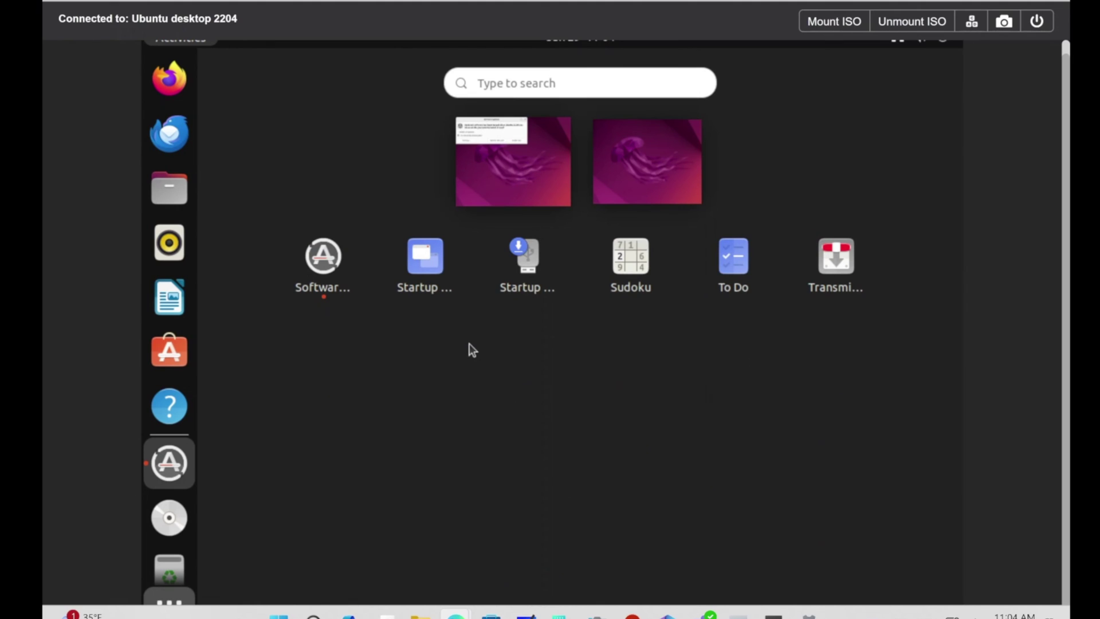
{"action": "scroll", "coordinate": [471, 350], "scroll_direction": "up", "scroll_amount": 1}
{"action": "scroll", "coordinate": [469, 343], "scroll_direction": "down", "scroll_amount": 1}
{"action": "scroll", "coordinate": [500, 359], "scroll_direction": "up", "scroll_amount": 1}
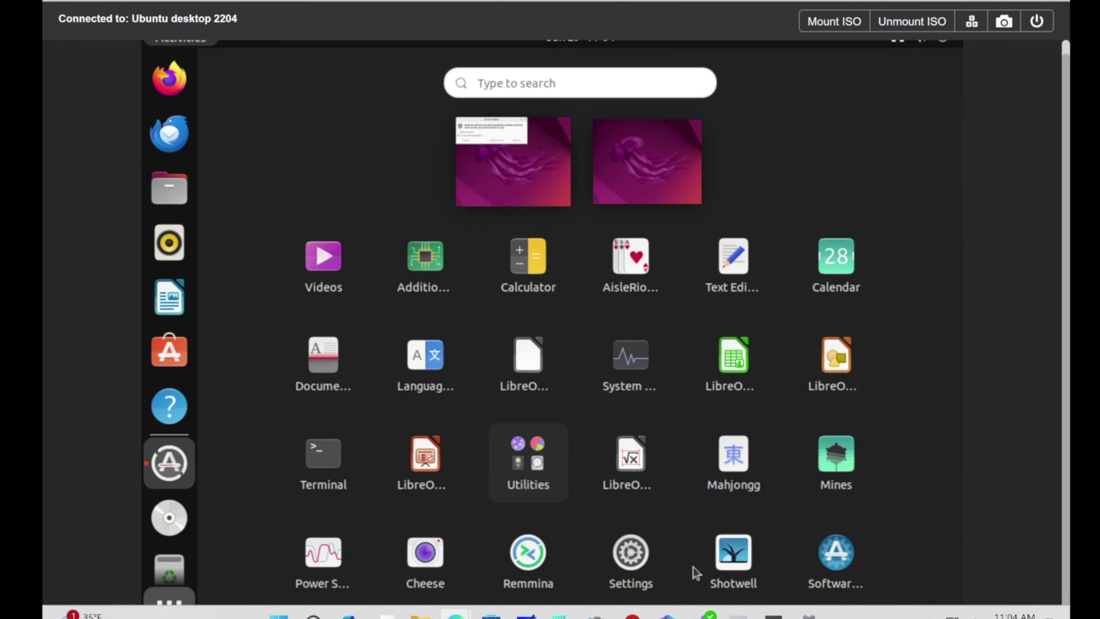
{"action": "mouse_move", "coordinate": [596, 614]}
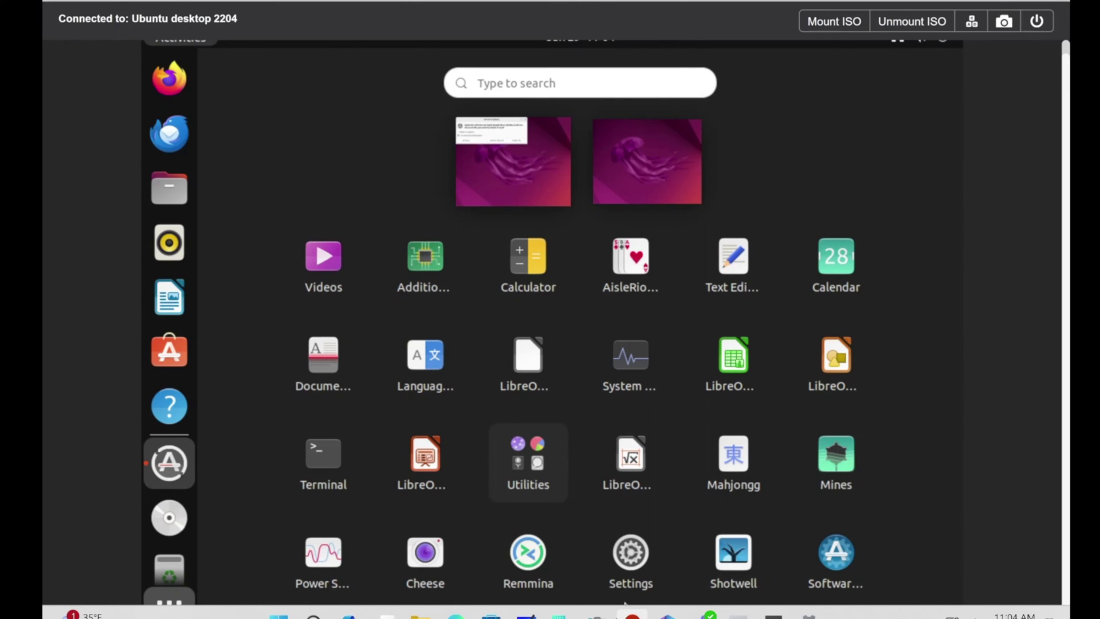
{"action": "left_click", "coordinate": [596, 614]}
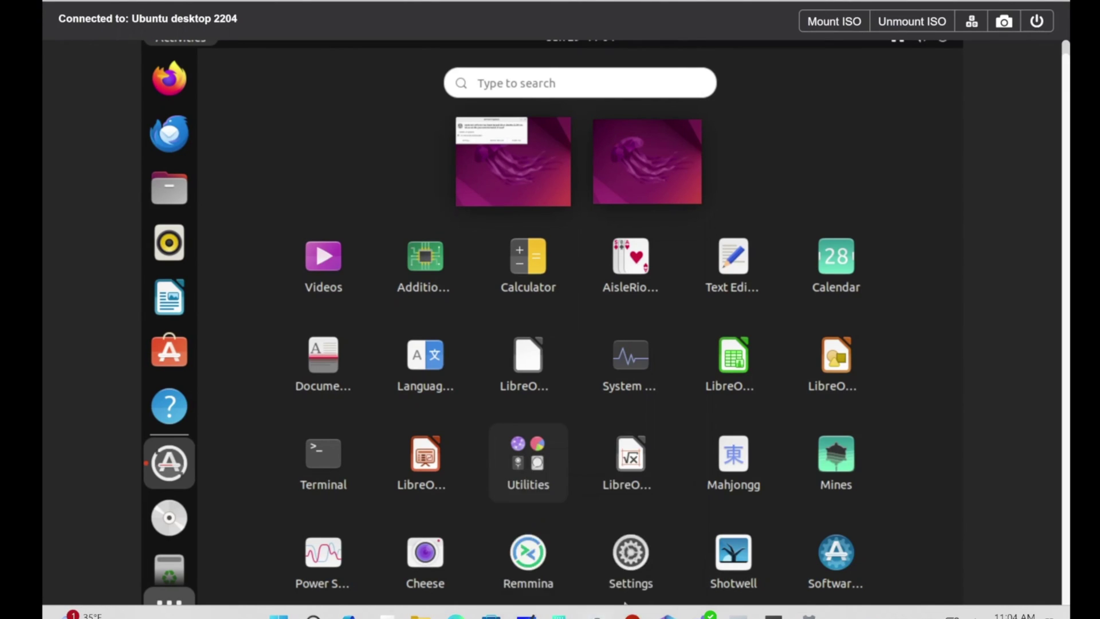